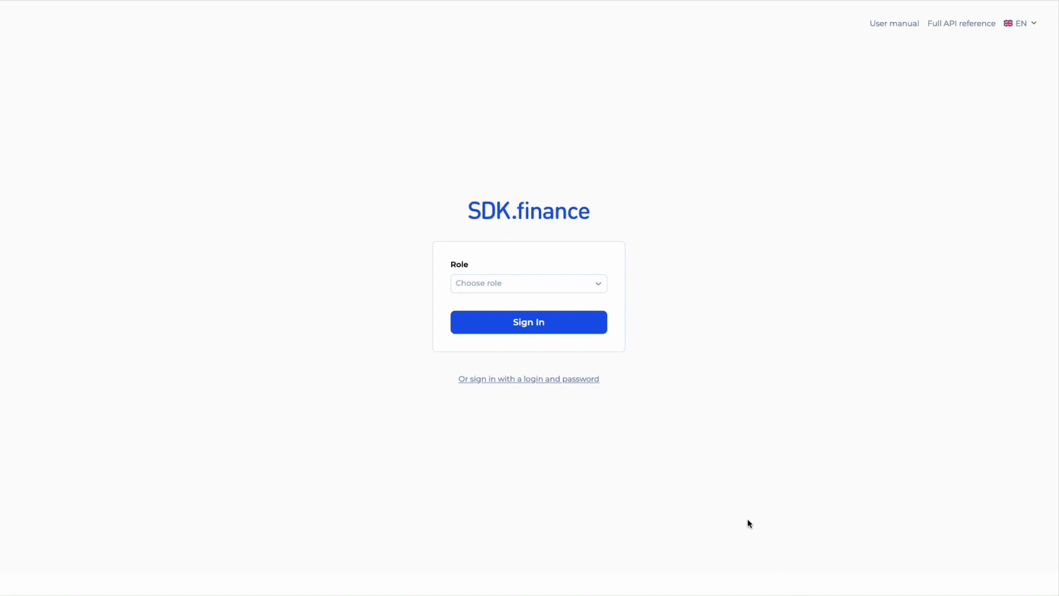
Sign in with the Administrator role.
left_click(509, 284)
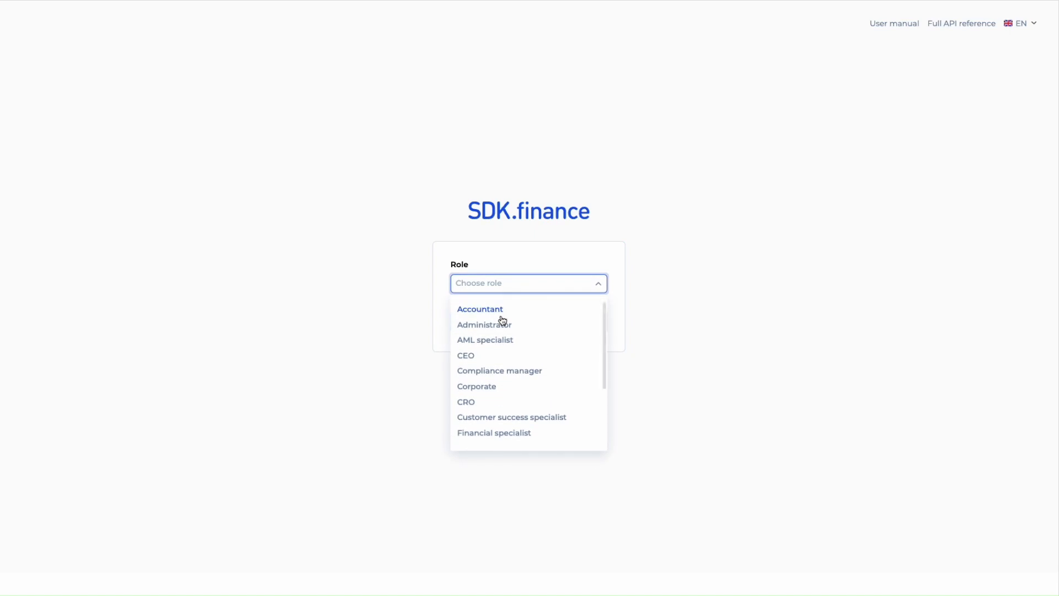
left_click(501, 326)
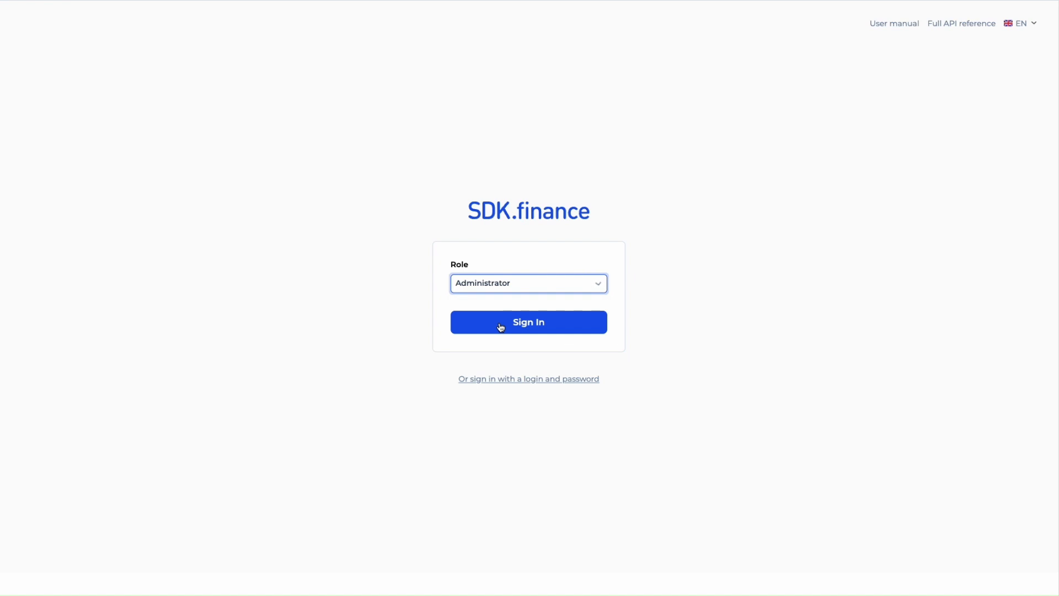
left_click(517, 325)
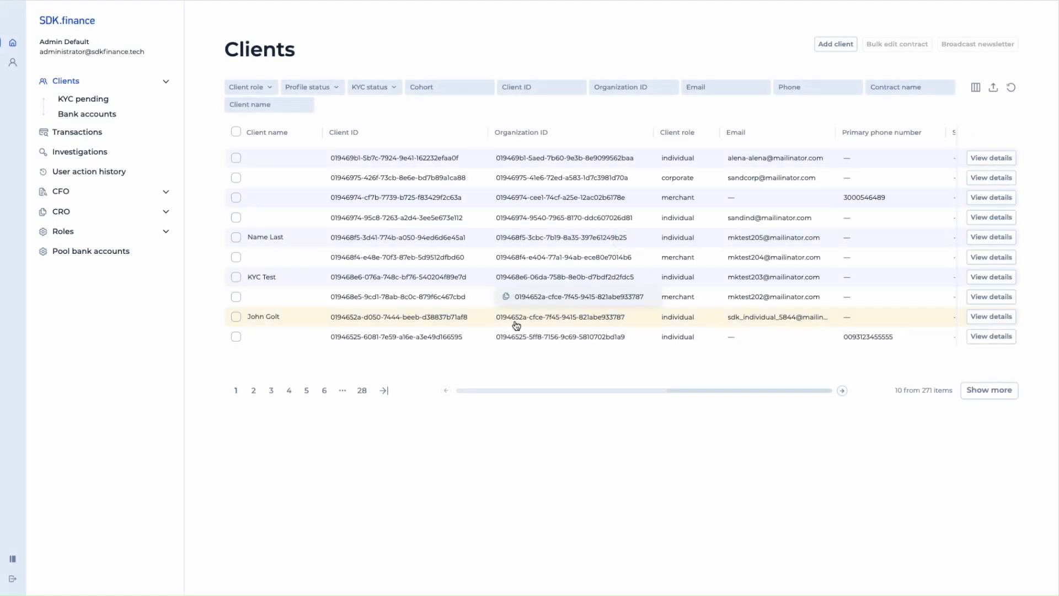
Create a CRO vendor named Bank2 with the SDK.Finance Custom Gate integration.
left_click(73, 214)
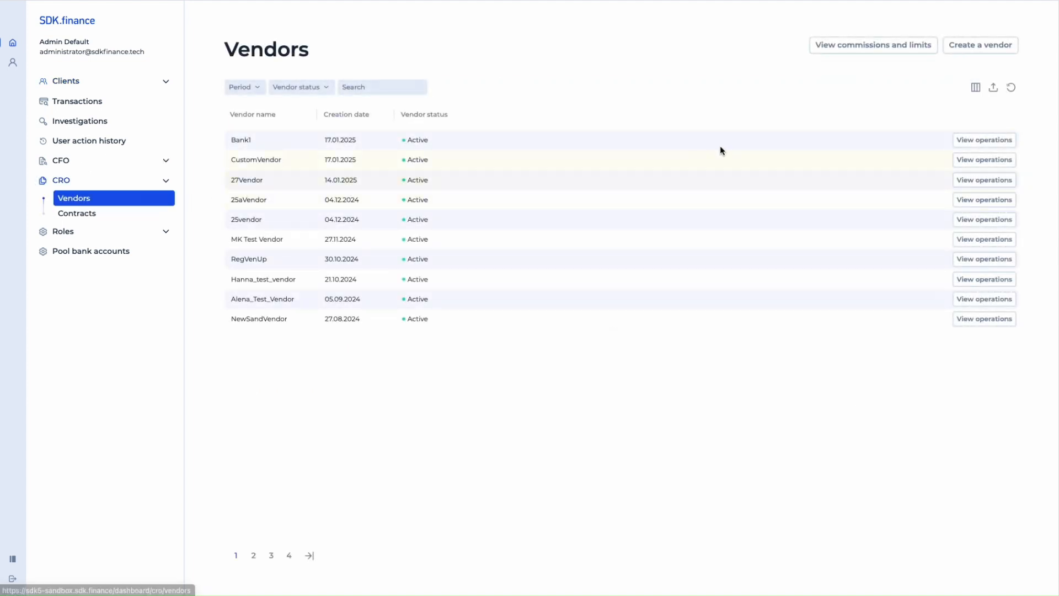
left_click(992, 46)
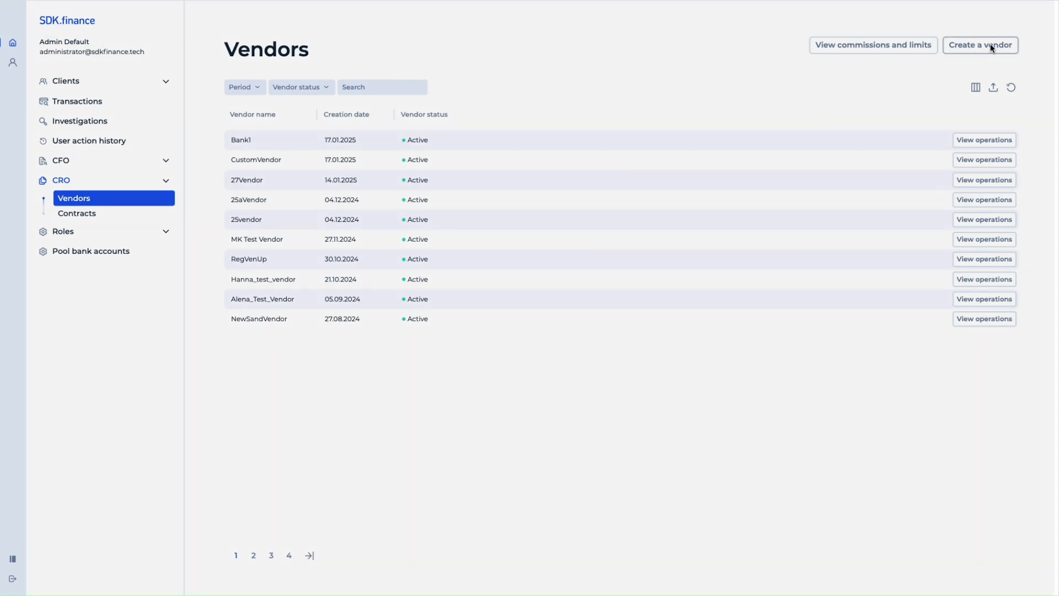
left_click(932, 71)
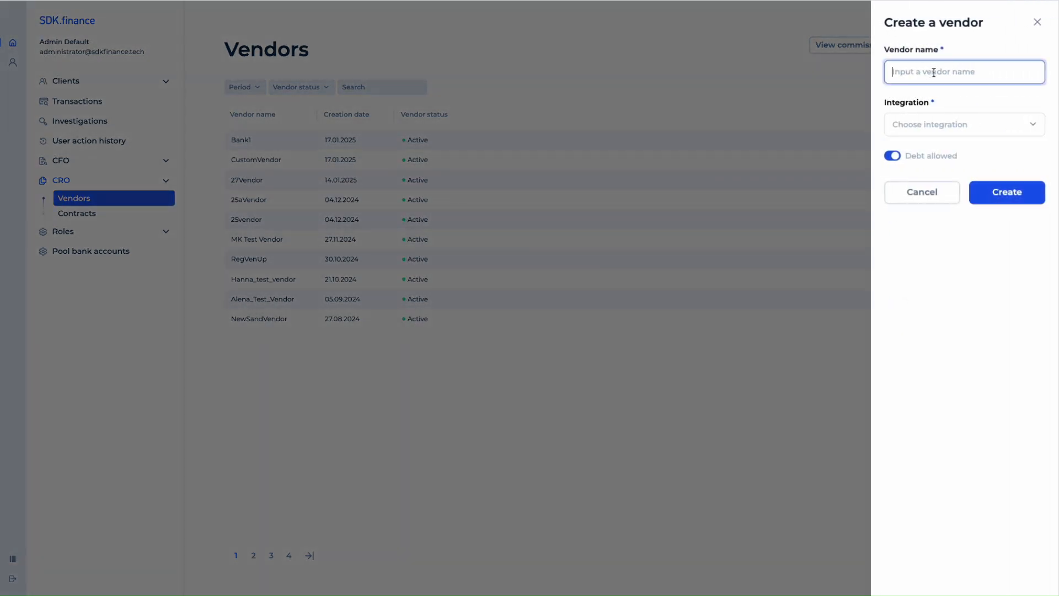
type("Bank2")
left_click(939, 127)
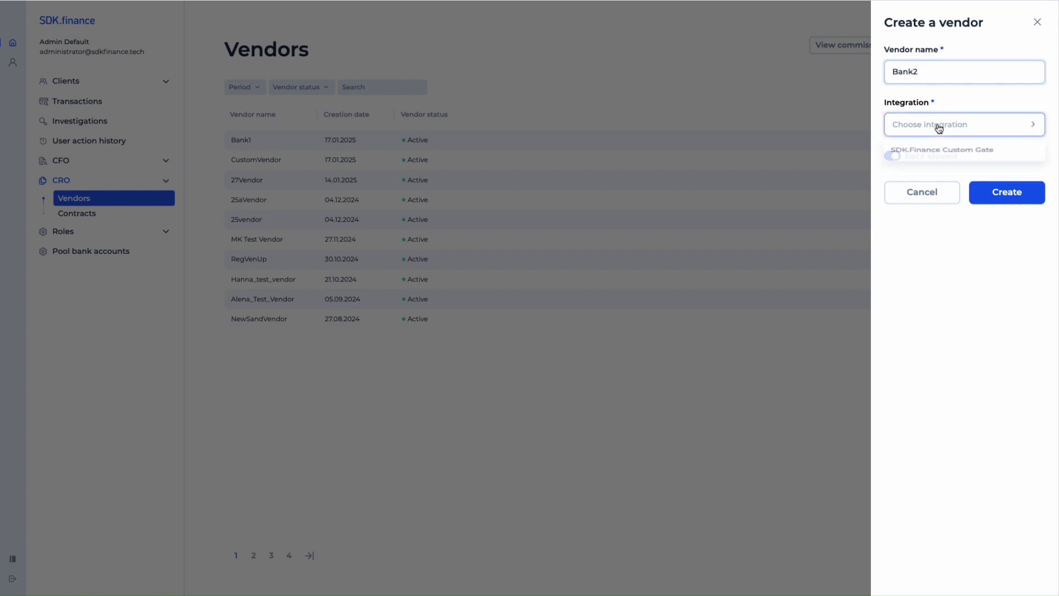
left_click(934, 150)
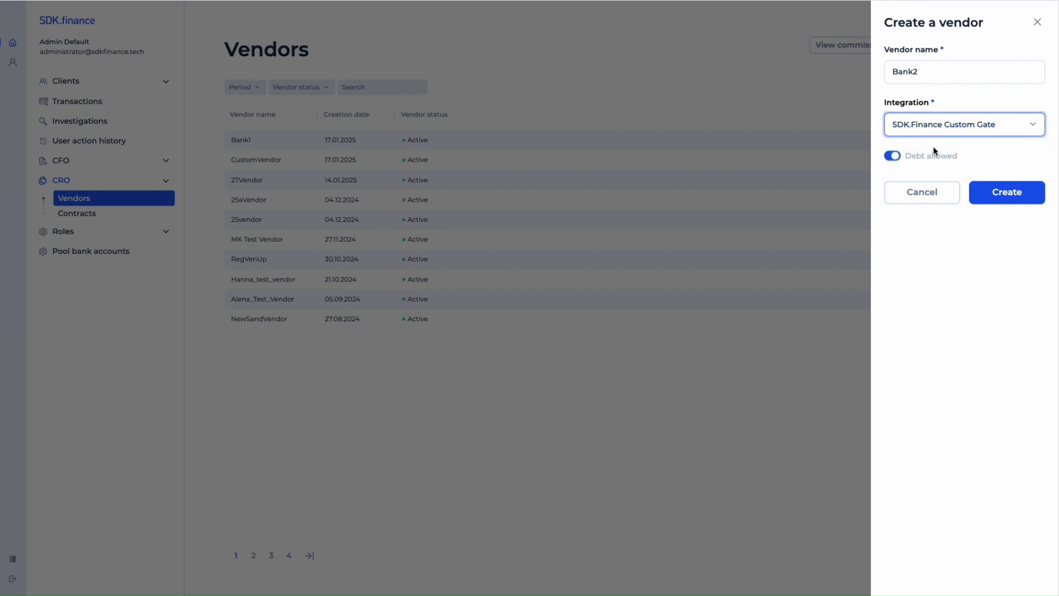
left_click(1012, 195)
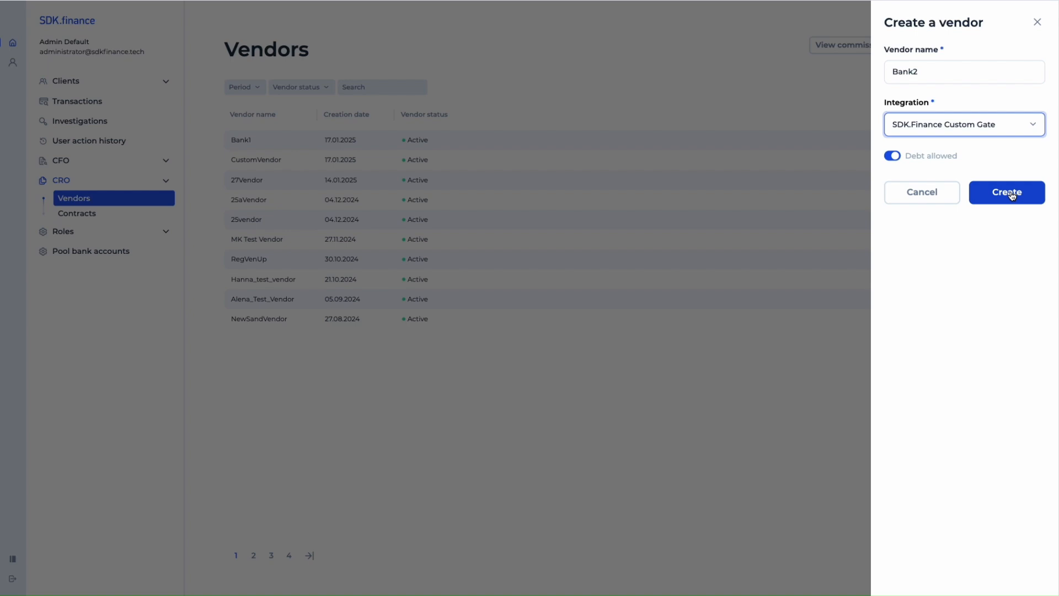
left_click(1012, 195)
left_click(1012, 195)
left_click(1012, 194)
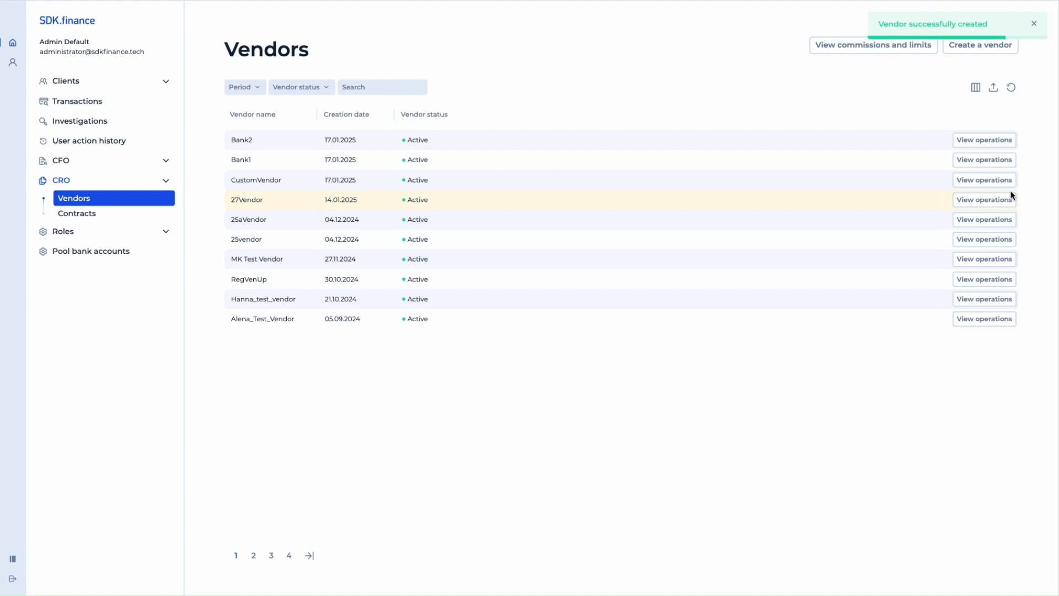
Create a Top up via provider operation in Euro (EUR) for the Bank2 vendor.
left_click(983, 145)
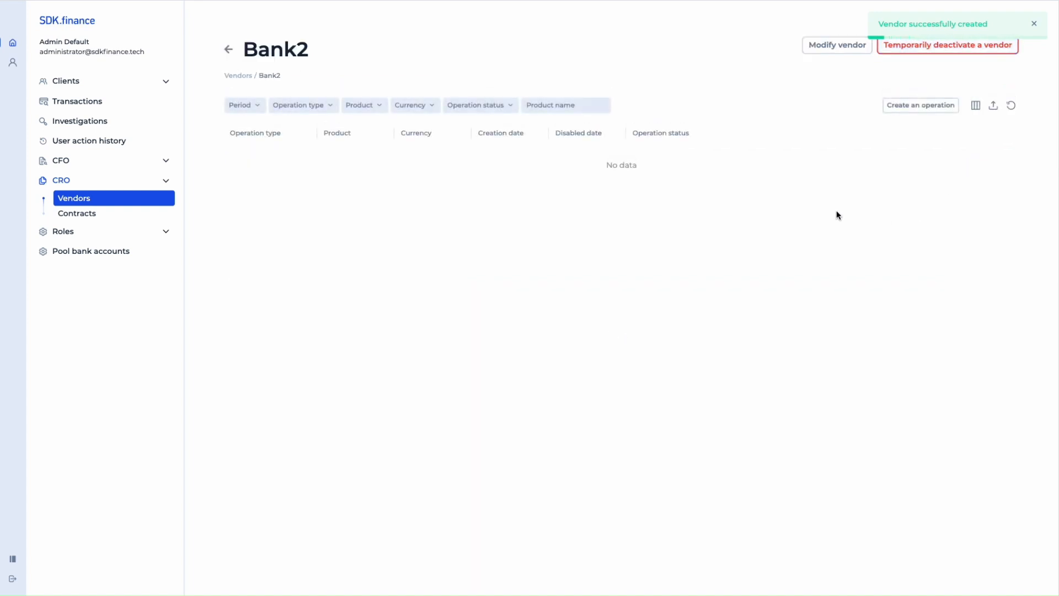
left_click(926, 104)
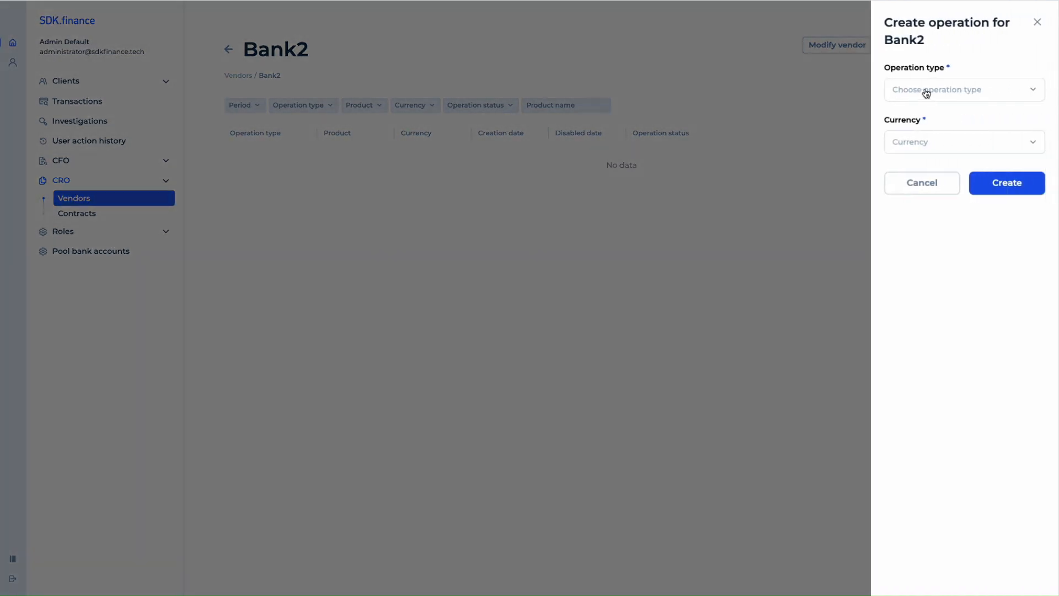
left_click(926, 94)
left_click(927, 117)
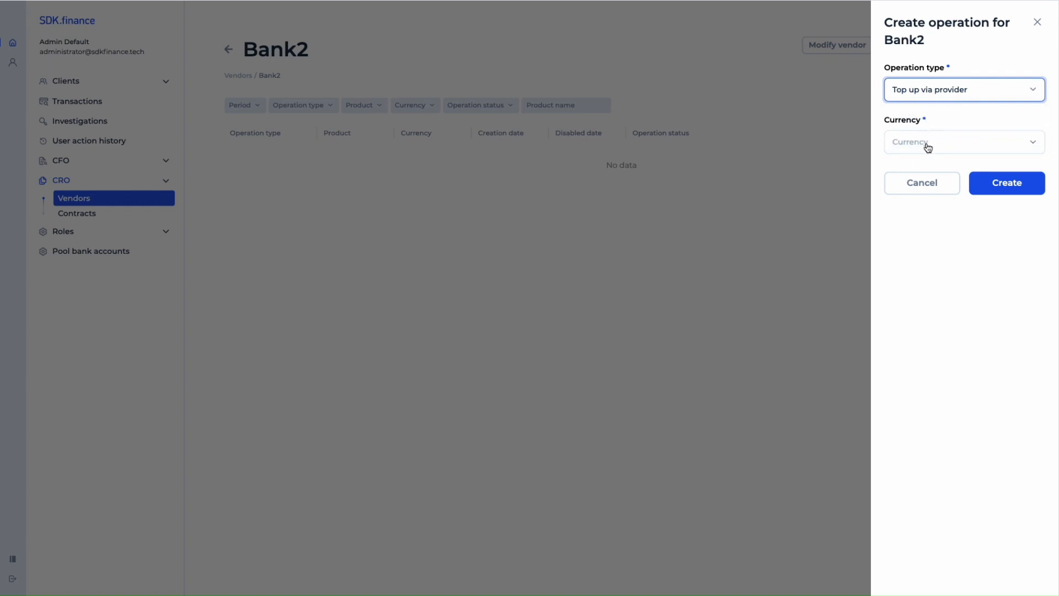
left_click(927, 144)
scroll(928, 232, "down", 3)
scroll(929, 244, "down", 5)
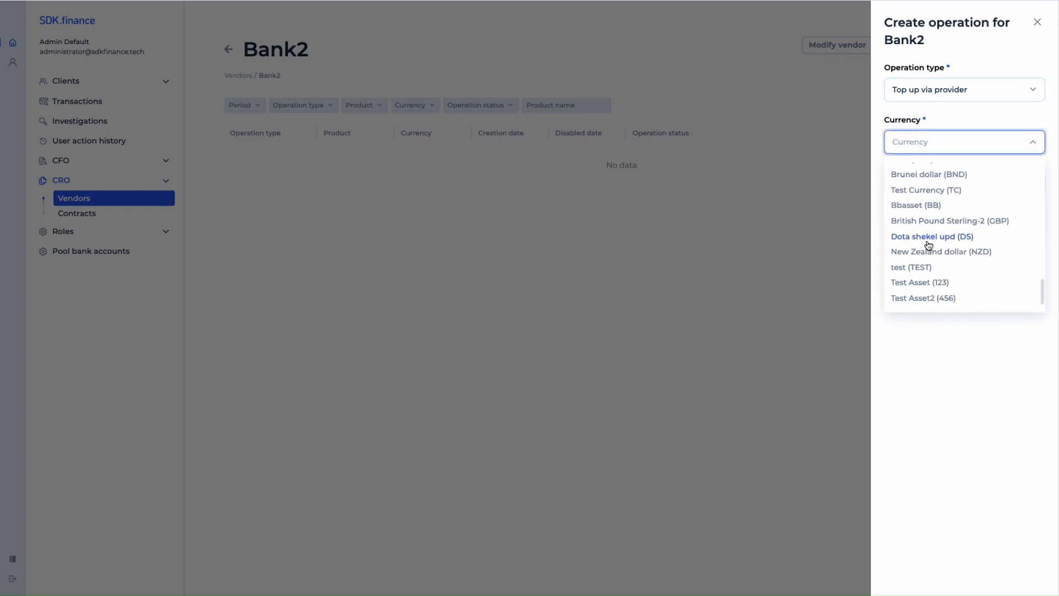
scroll(930, 238, "up", 1)
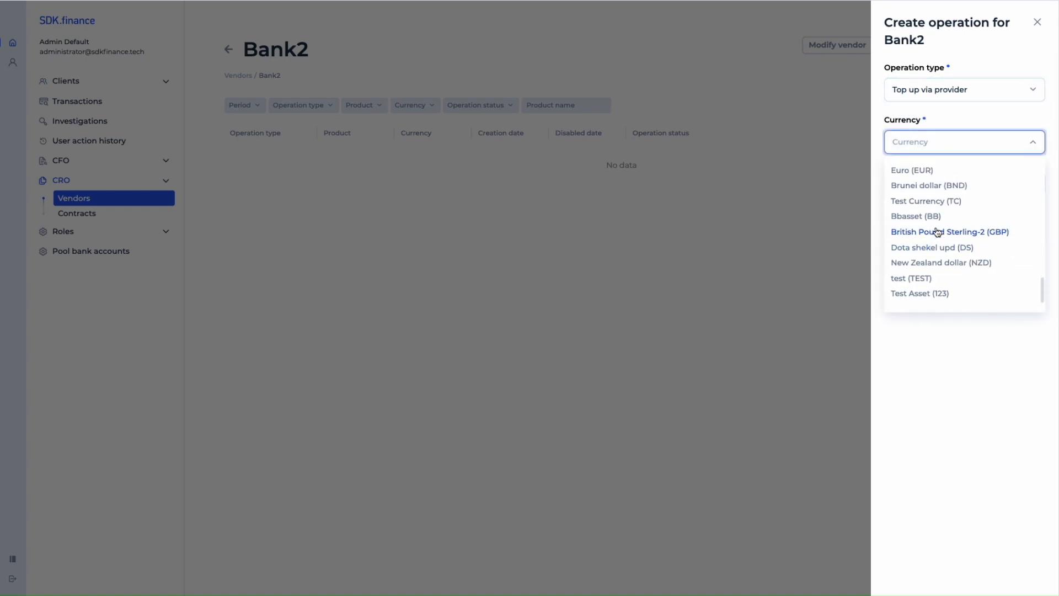
left_click(921, 171)
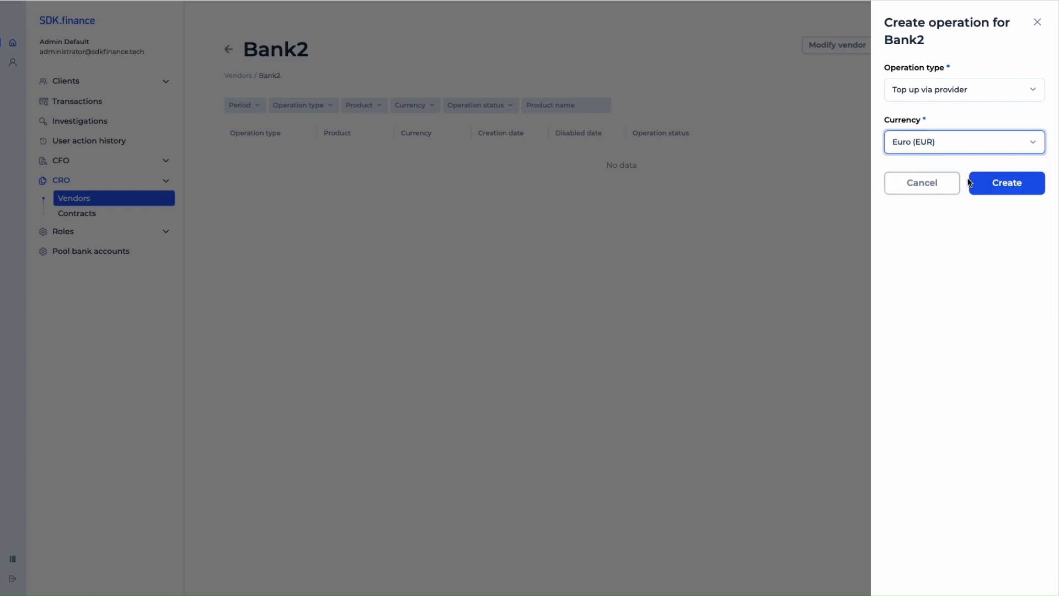
left_click(1008, 187)
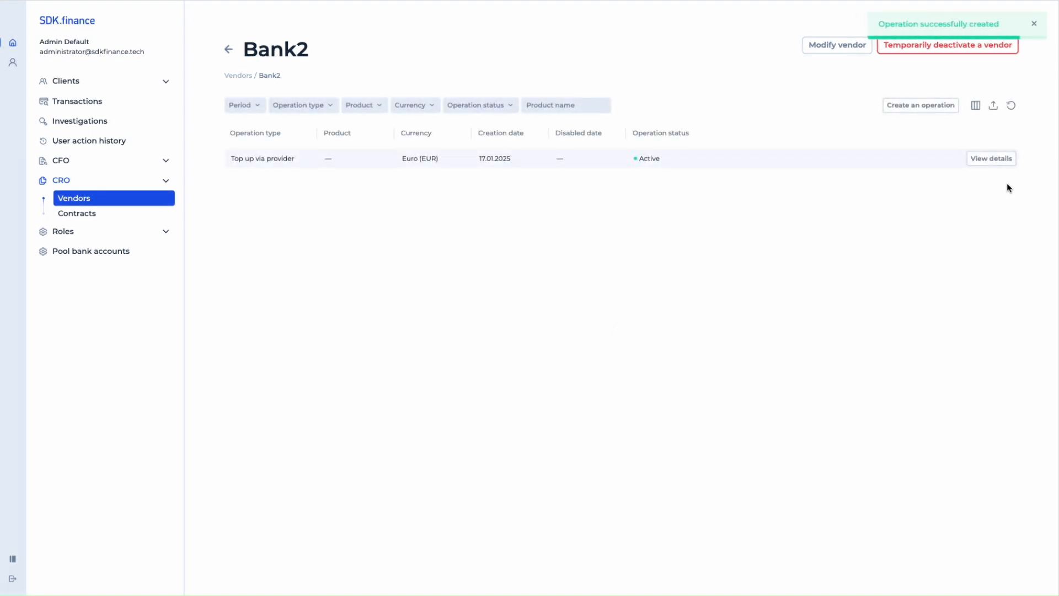
Begin a commission and limits rule for Bank2's top-up operation, with its commission period starting on 2025-01-01.
left_click(989, 160)
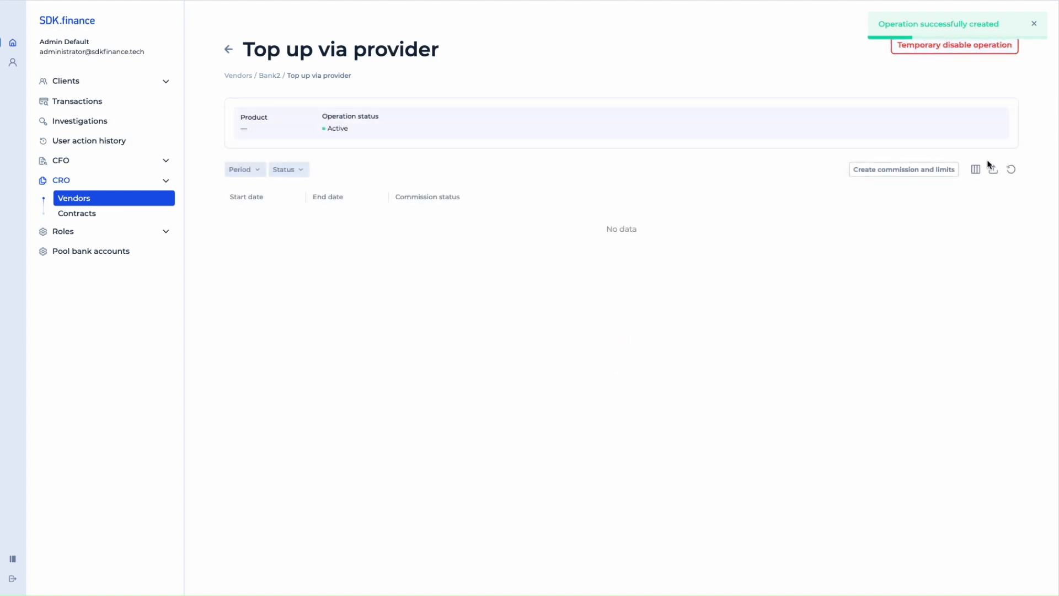
left_click(918, 173)
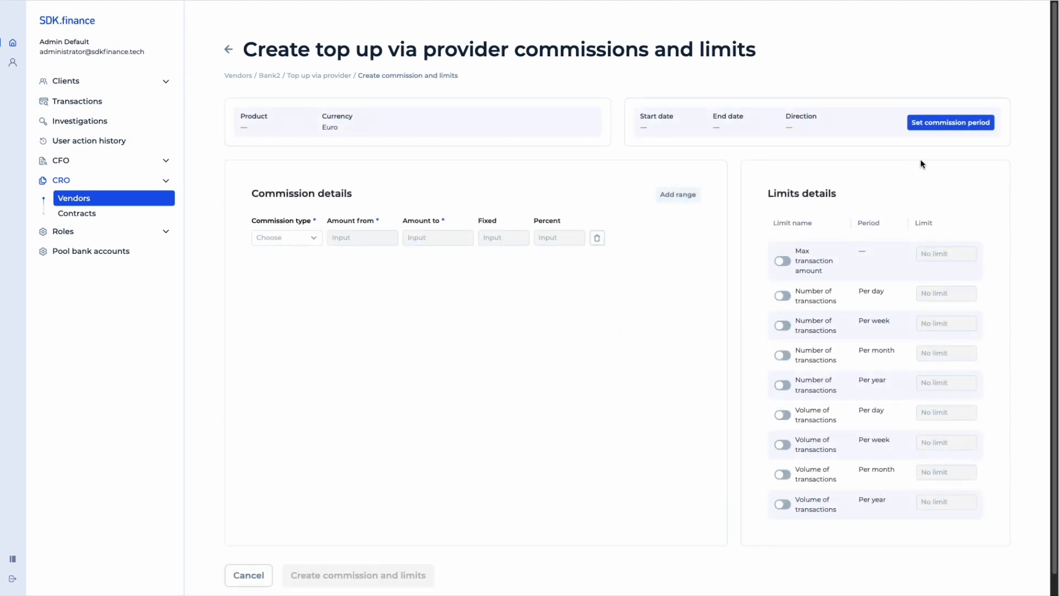
left_click(930, 123)
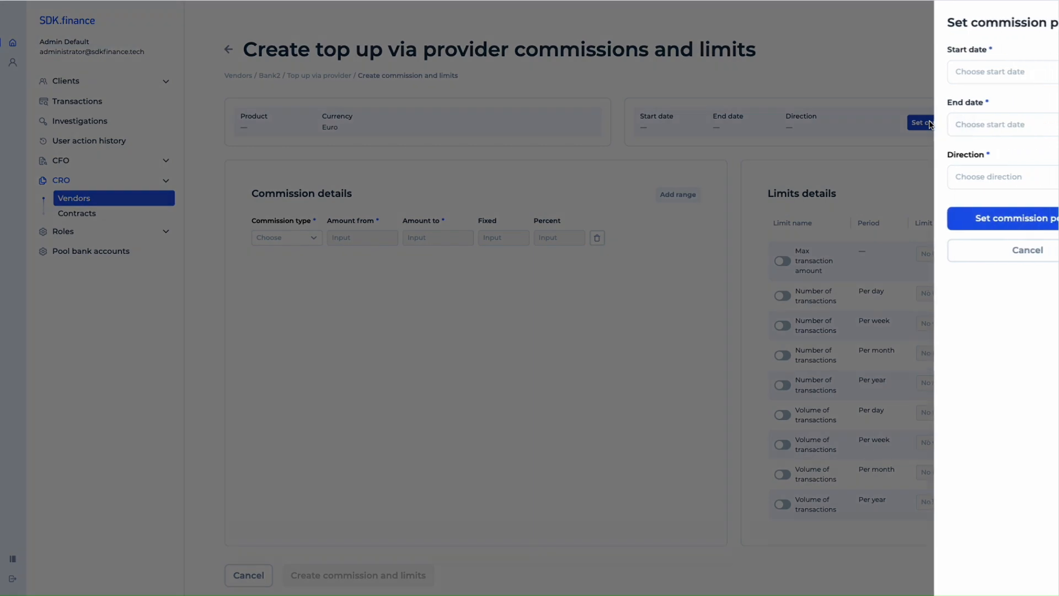
left_click(932, 72)
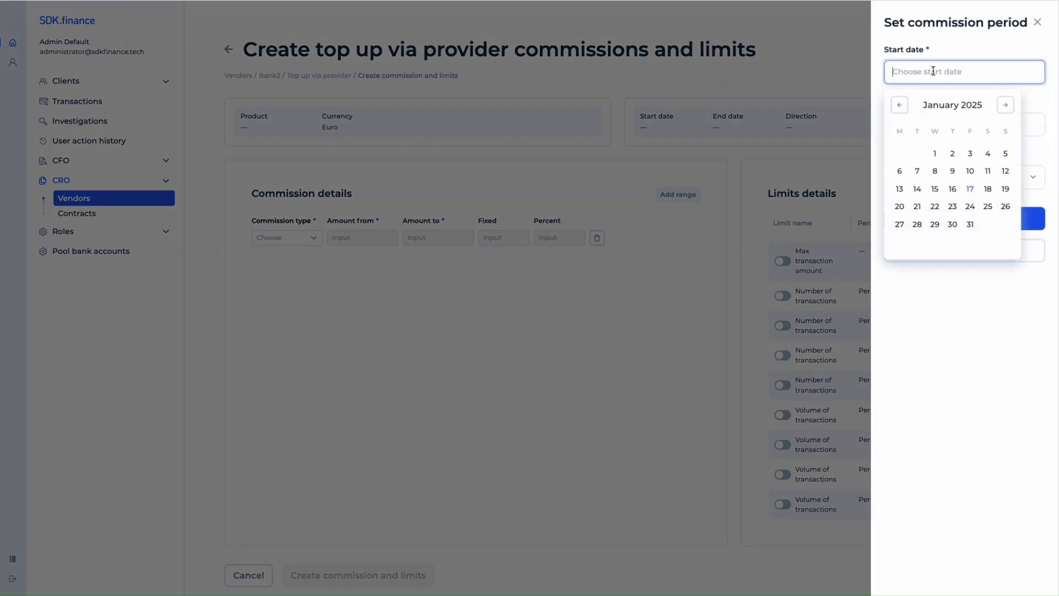
left_click(938, 152)
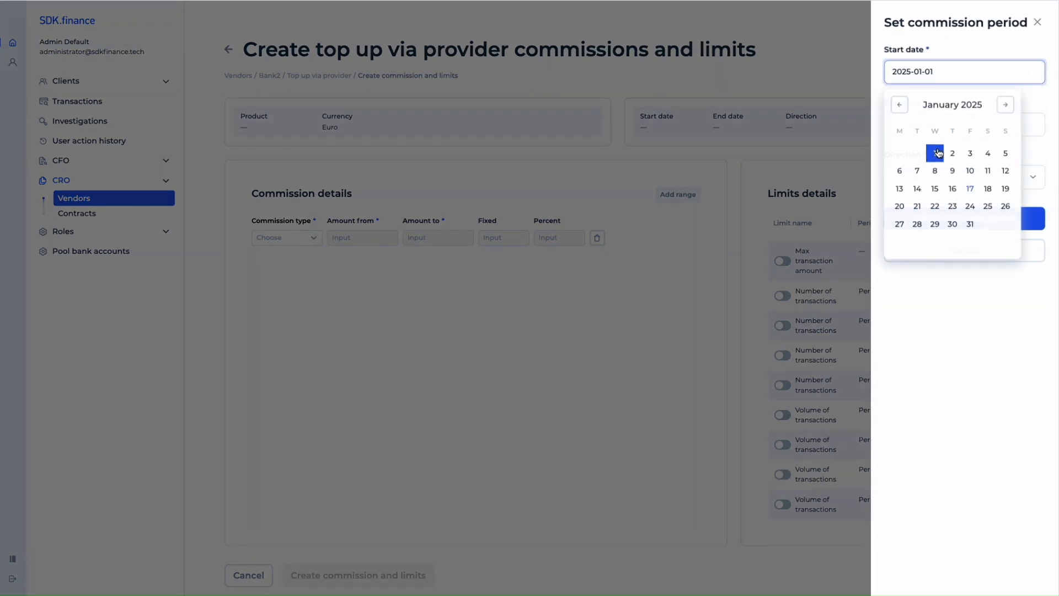
Set the commission period's end date to 2026-12-31 and its direction to Out, and save the period.
left_click(930, 126)
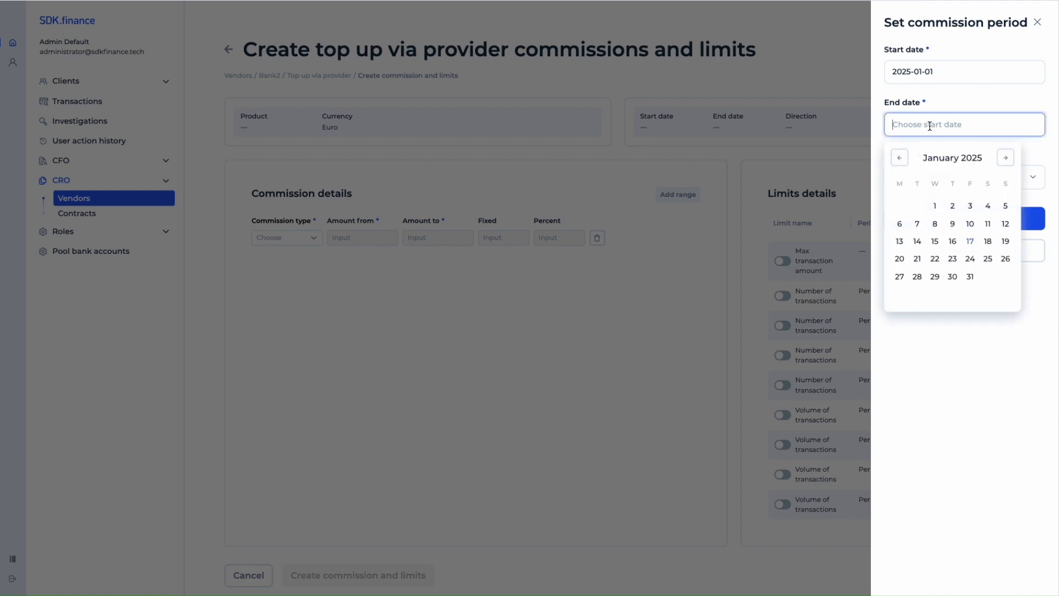
left_click(969, 160)
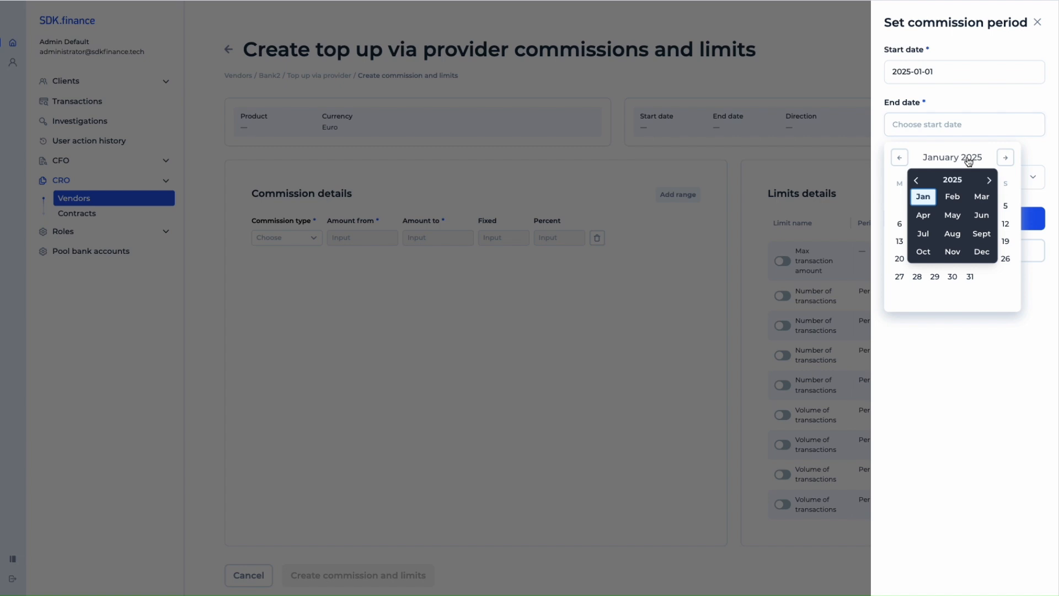
left_click(989, 181)
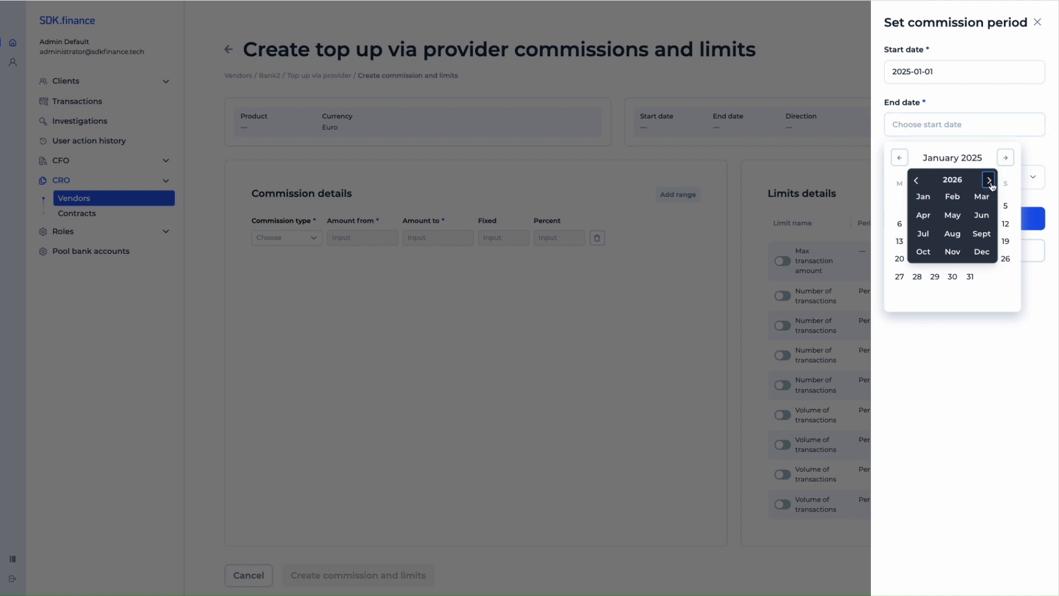
left_click(984, 252)
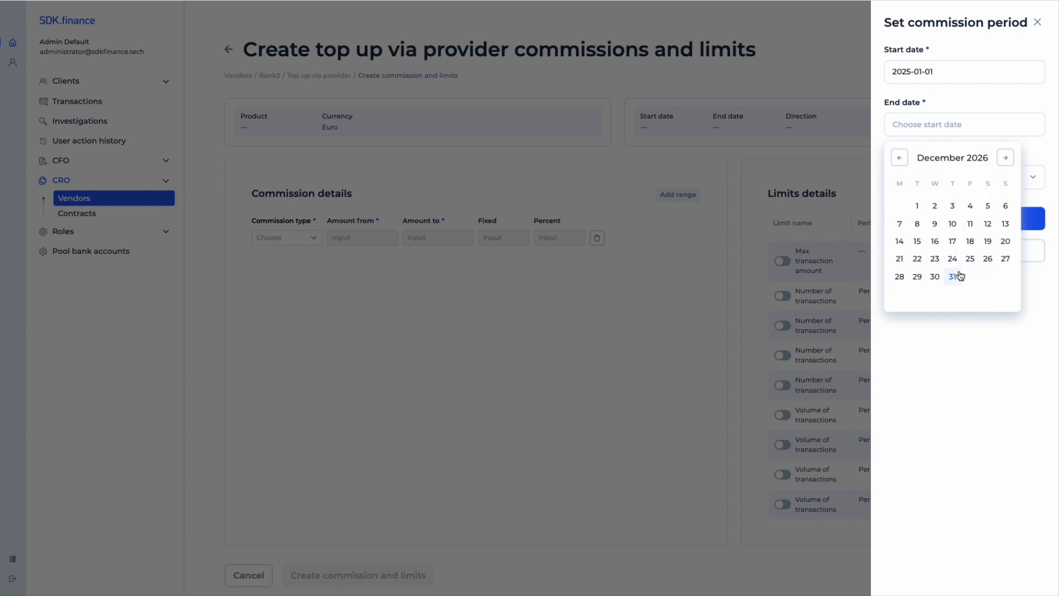
left_click(959, 276)
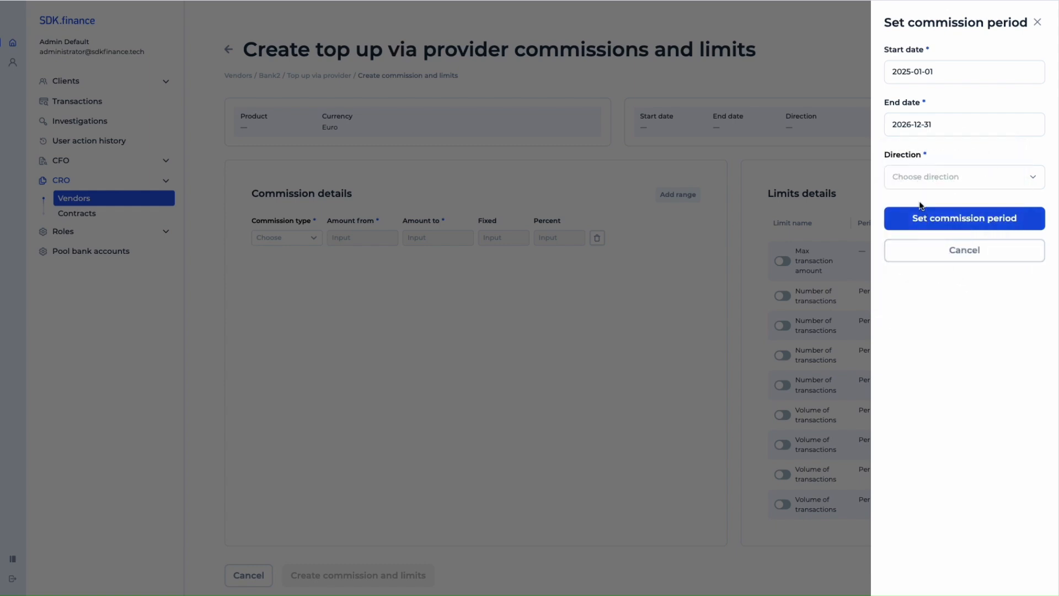
left_click(918, 176)
left_click(910, 206)
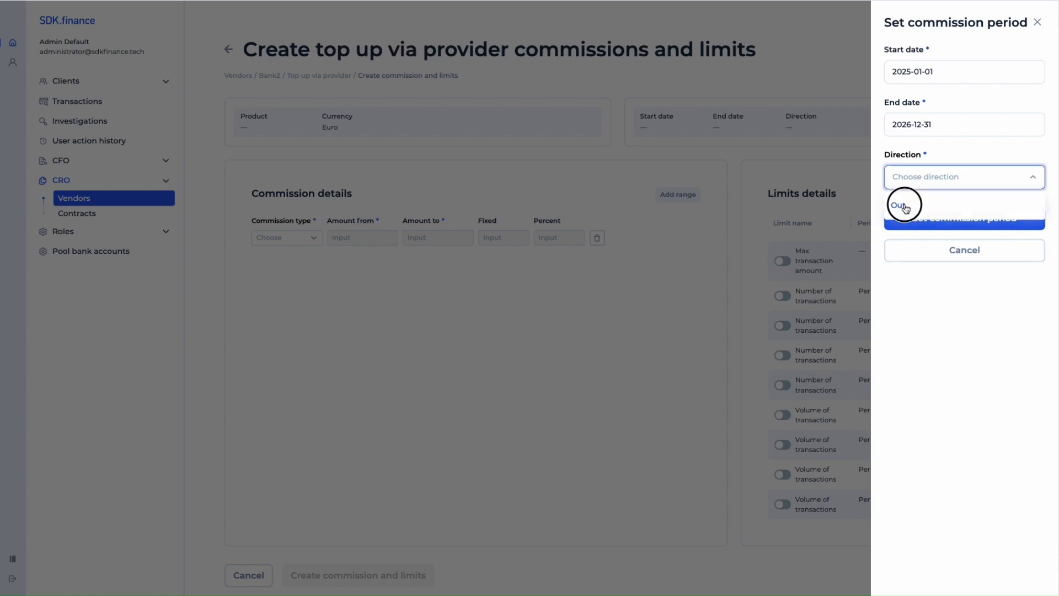
left_click(963, 220)
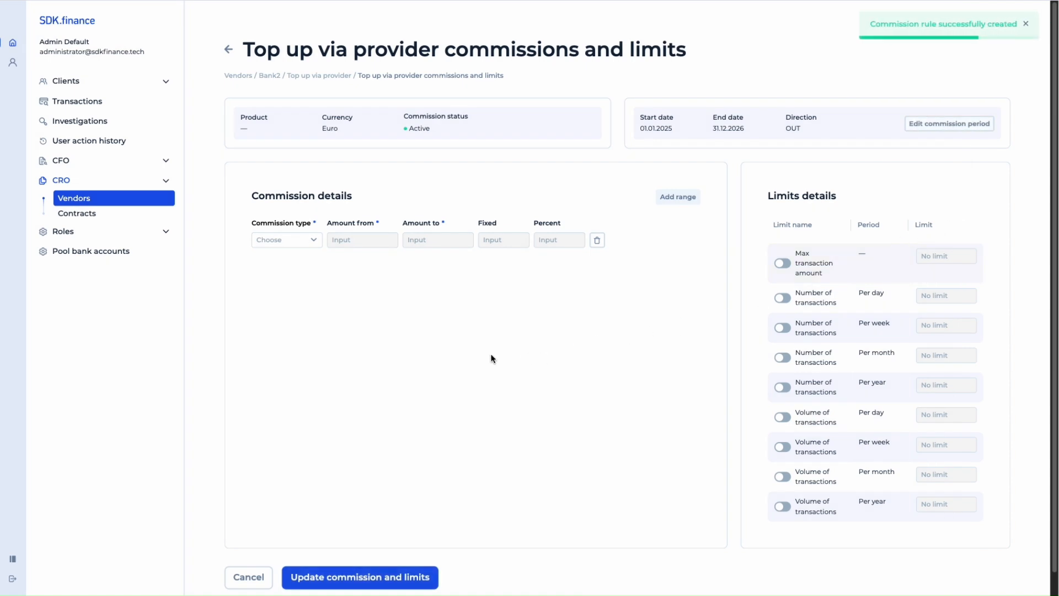
Define a Zero commission for amounts from 0 to 99999999 and save the updated commission and limits.
left_click(287, 243)
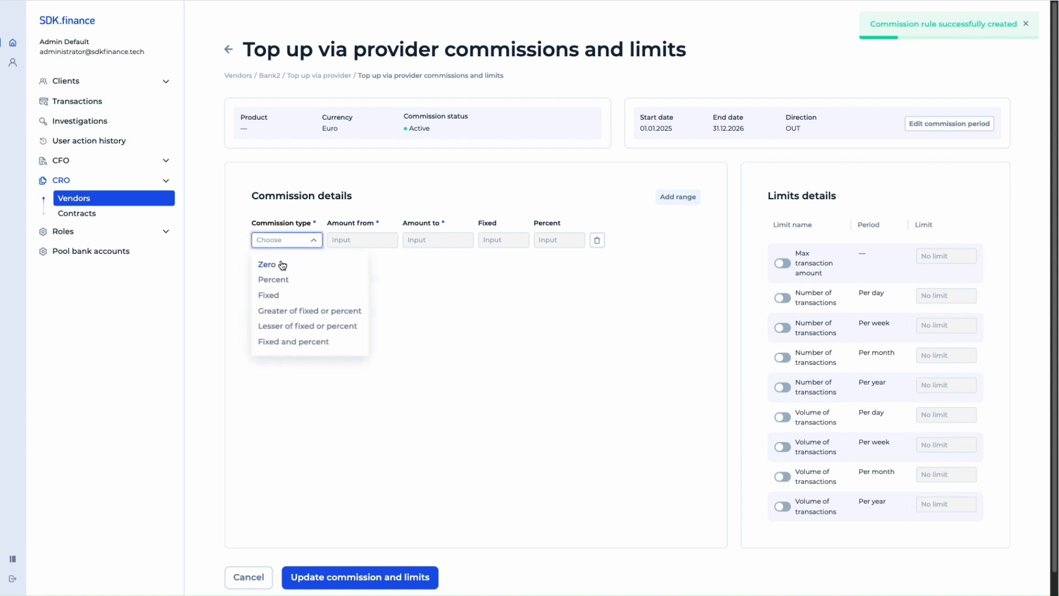
left_click(281, 267)
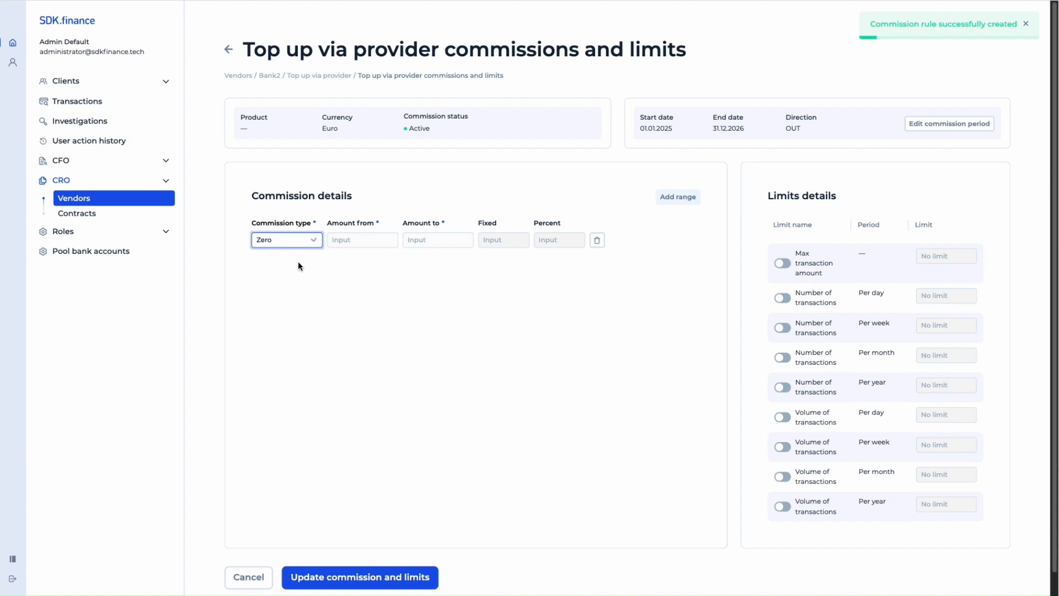
left_click(346, 241)
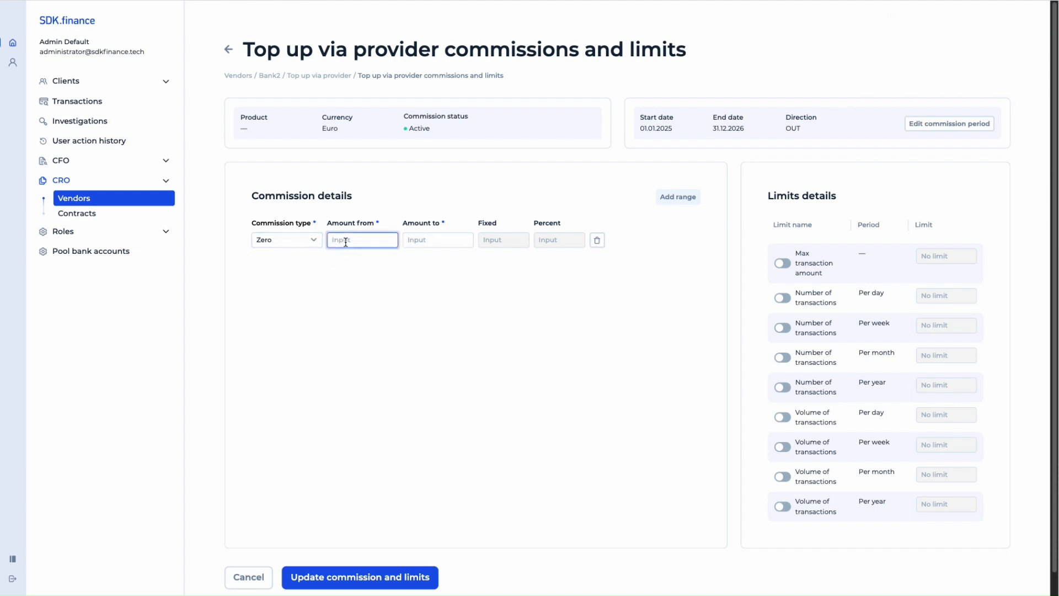
type("0")
left_click(431, 247)
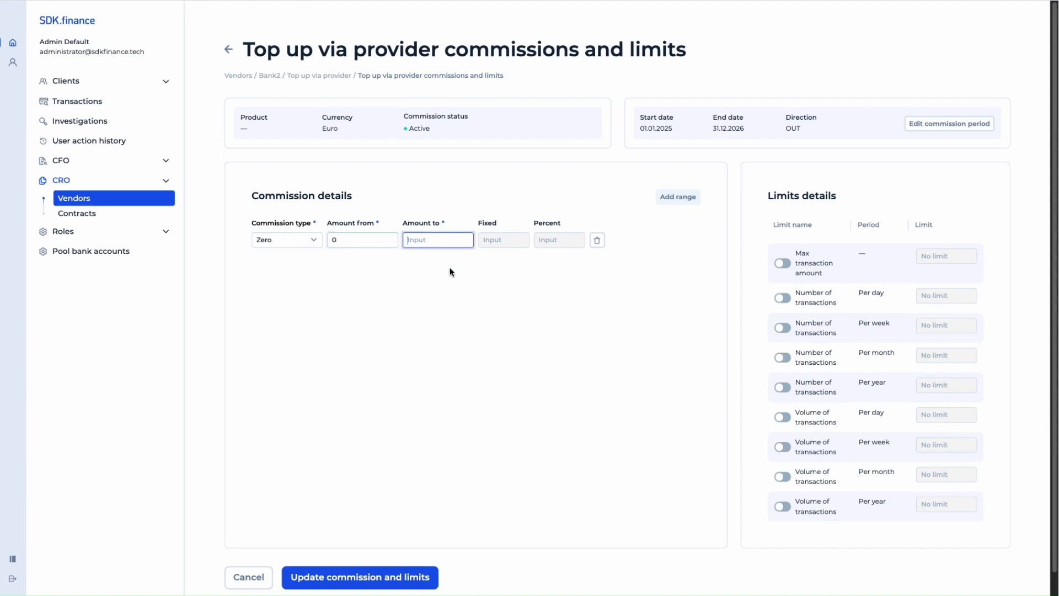
type("99999999")
left_click(383, 580)
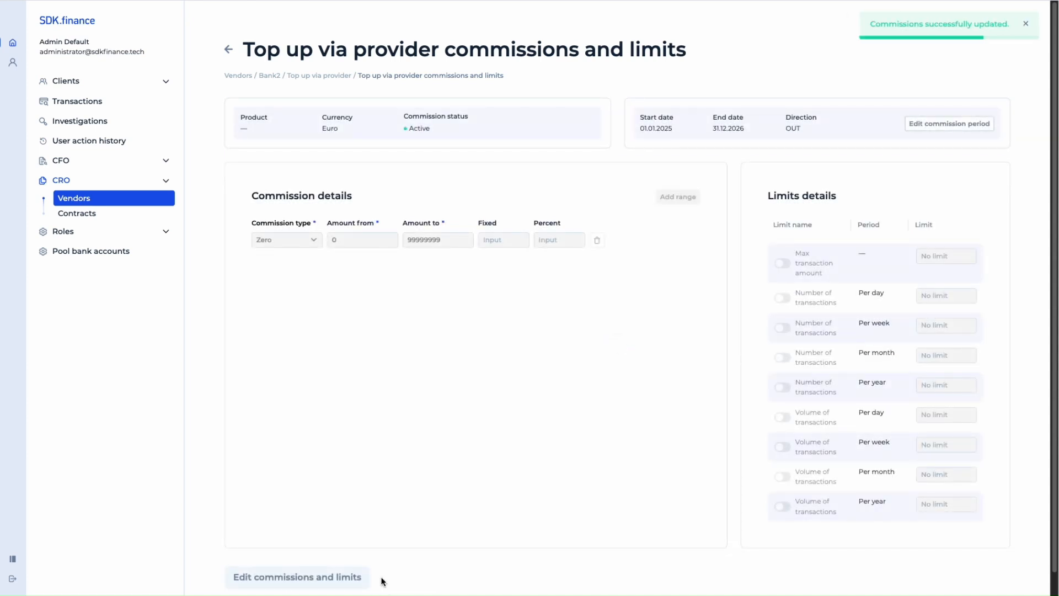
Clear the existing filters on the contracts list and filter it to organization type Individual and contract type Base.
left_click(94, 215)
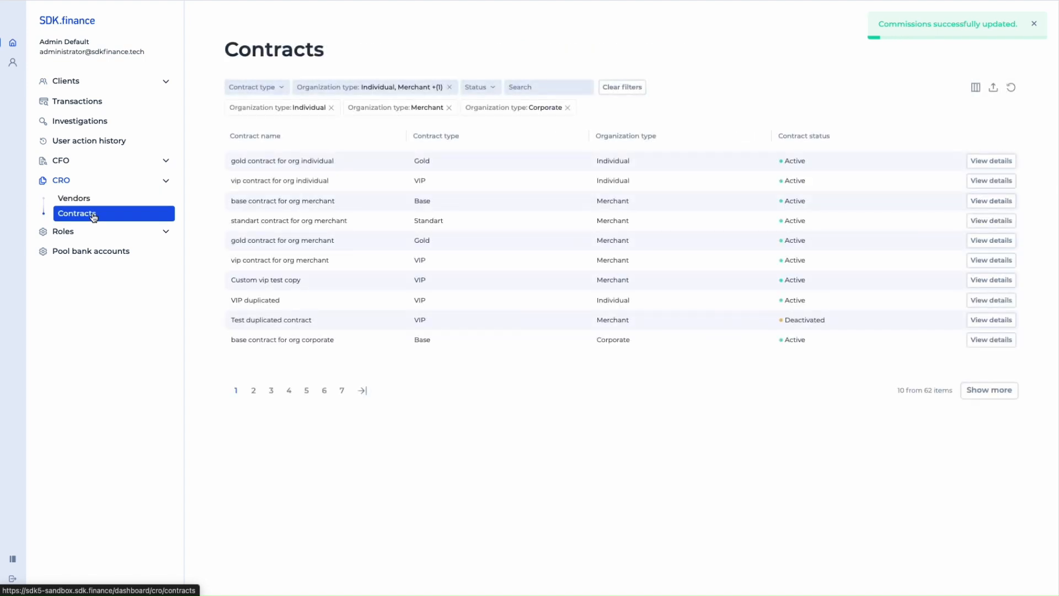
left_click(624, 88)
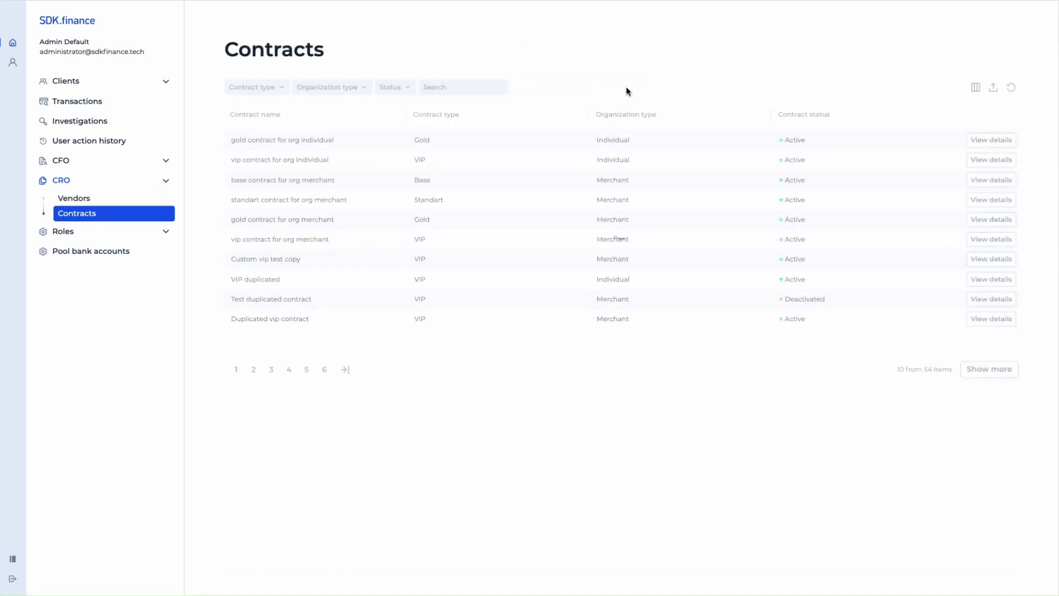
left_click(331, 87)
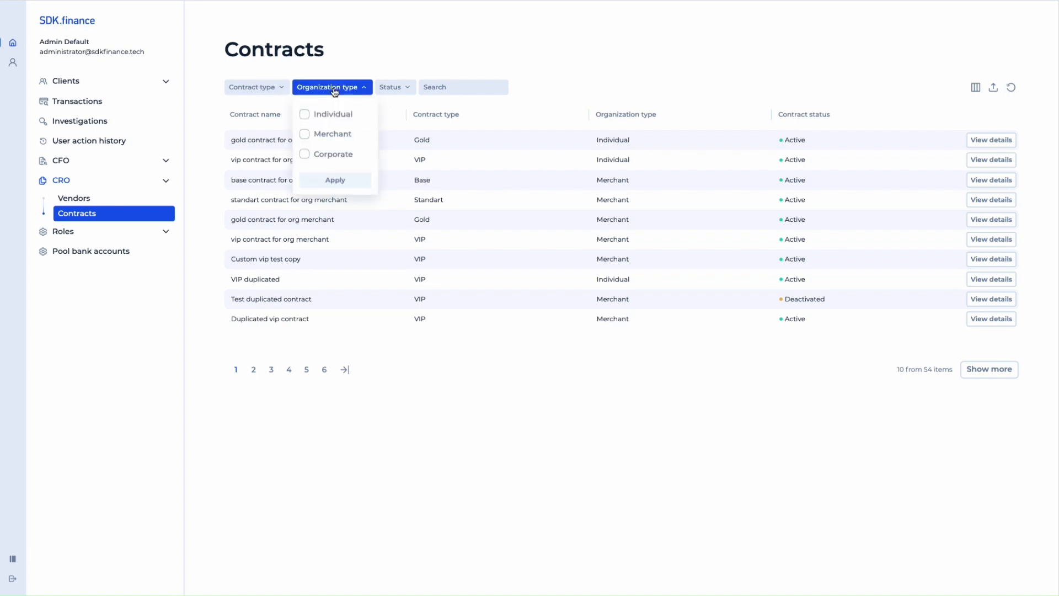
left_click(330, 116)
left_click(344, 183)
left_click(267, 88)
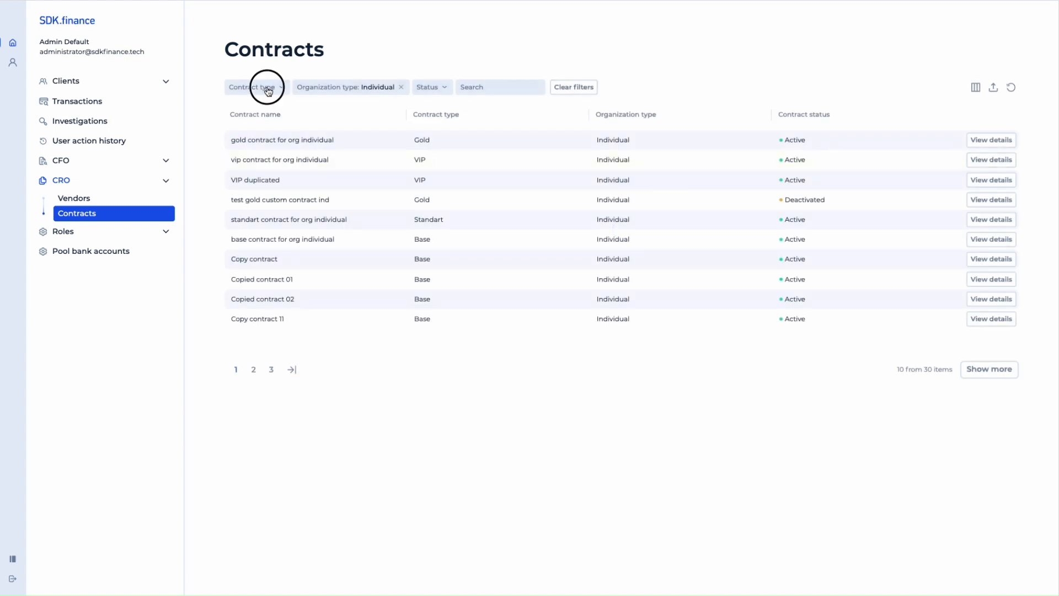
left_click(255, 114)
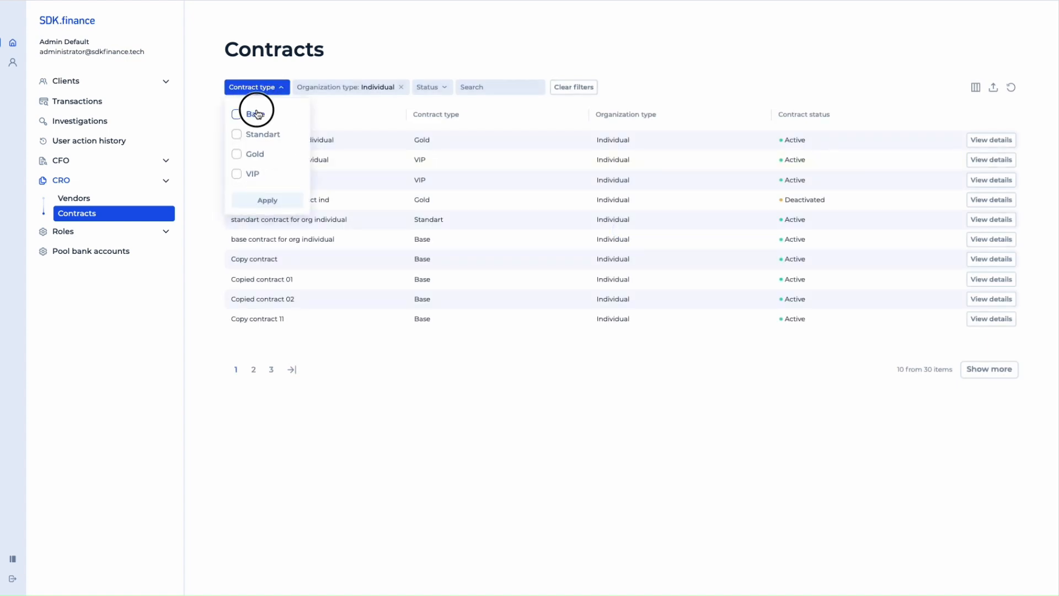
left_click(274, 200)
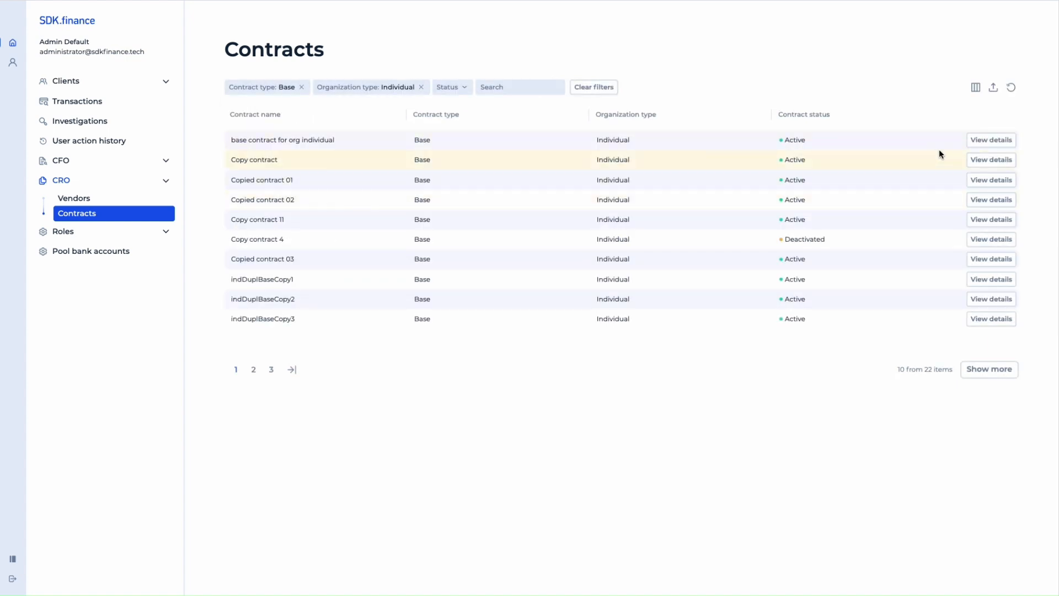
In the base contract for org individual, create a Top up via provider operation in Euro (EUR) for Bank2 and open its details.
left_click(981, 141)
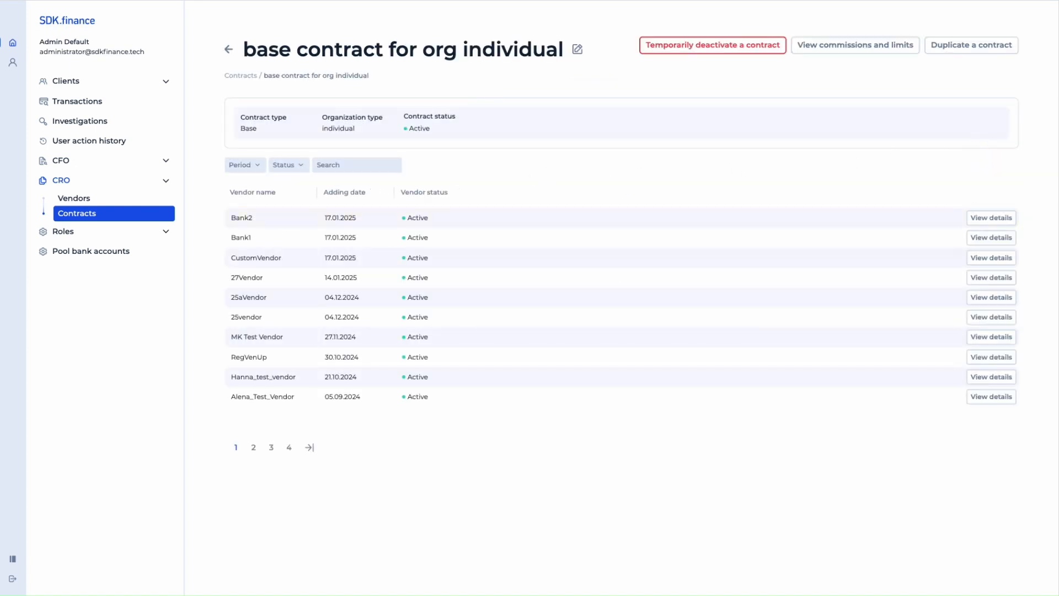
left_click(1007, 218)
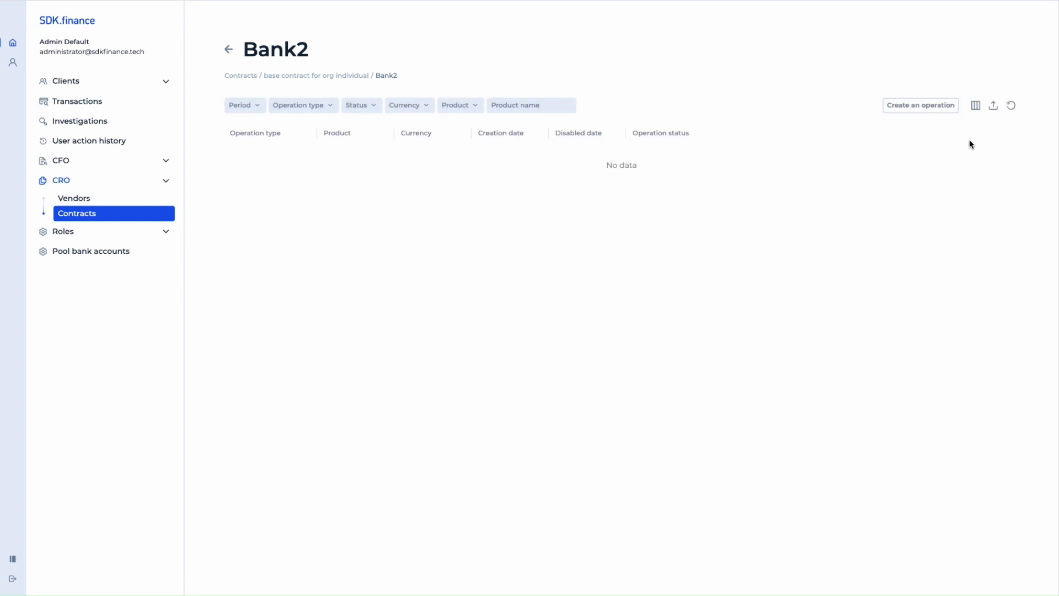
left_click(924, 104)
left_click(927, 97)
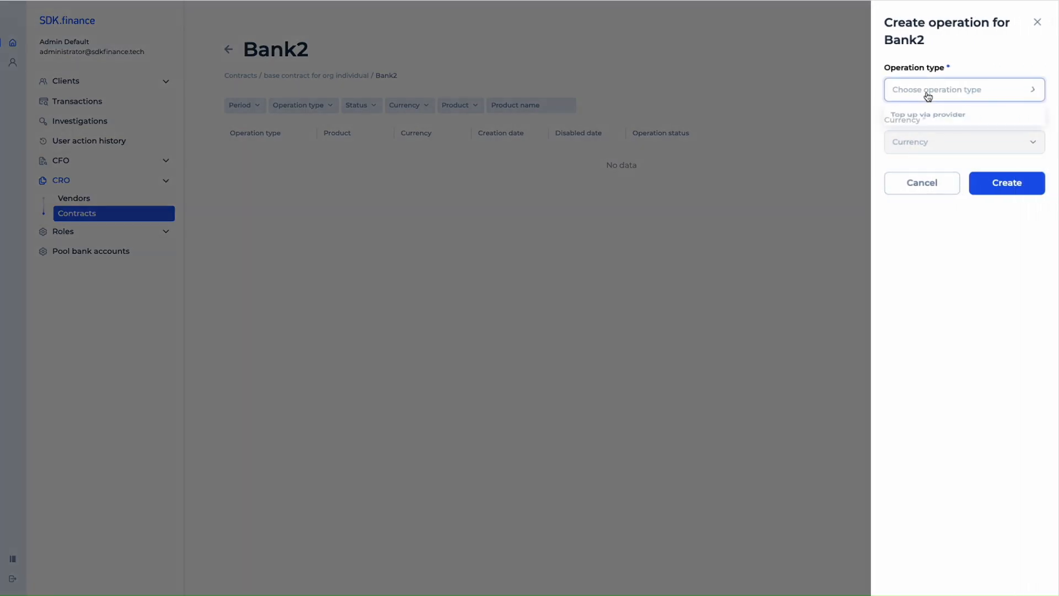
left_click(932, 120)
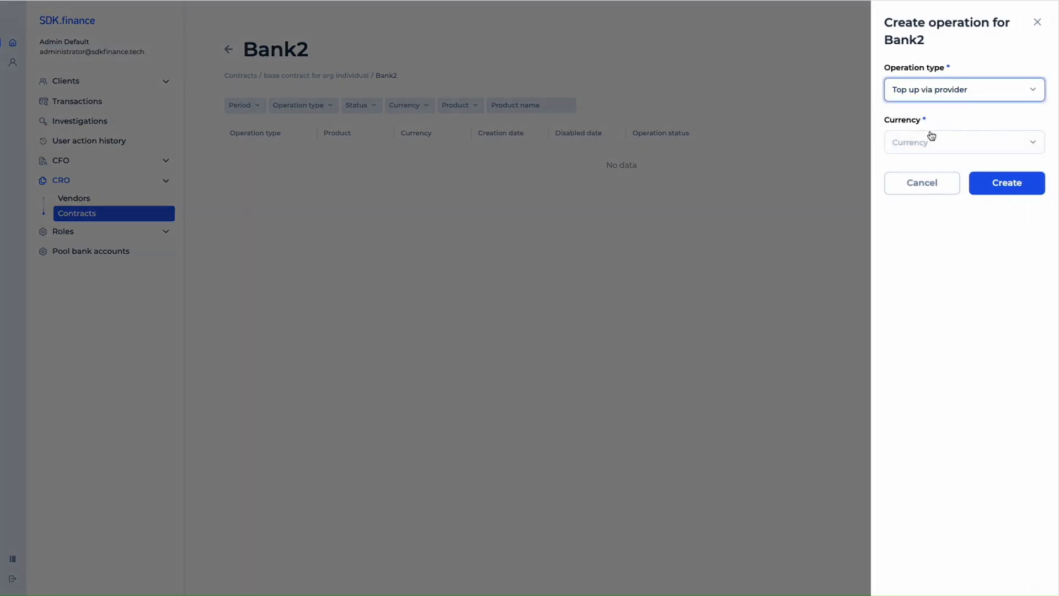
left_click(930, 143)
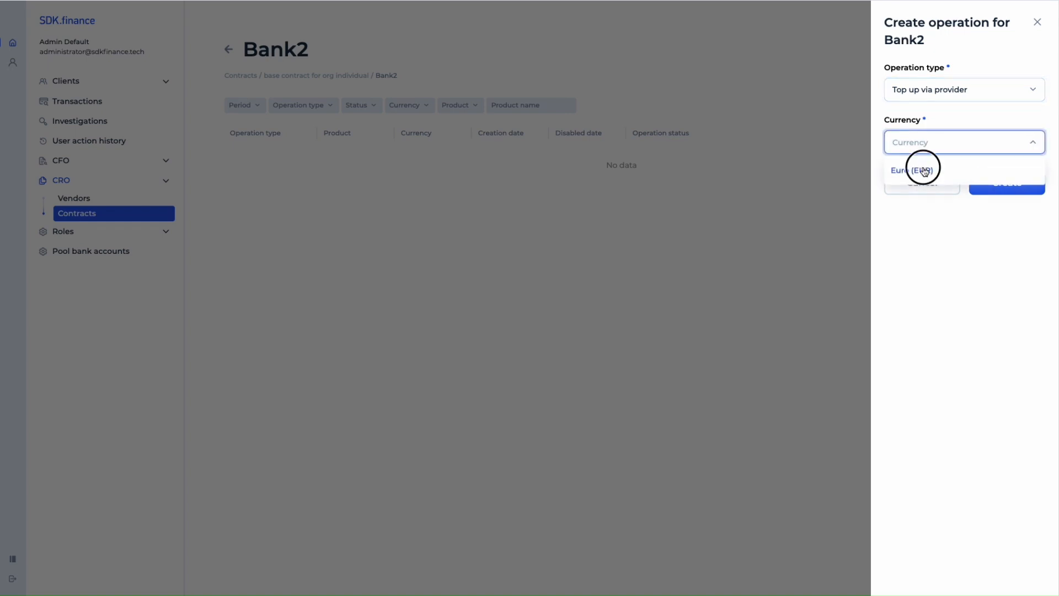
left_click(925, 171)
left_click(993, 184)
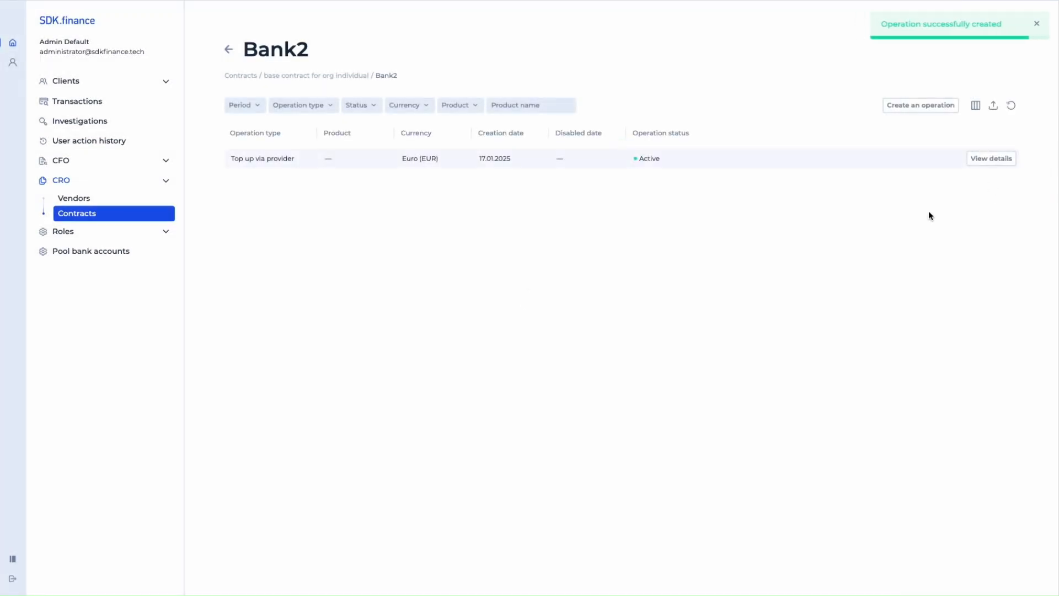
left_click(986, 160)
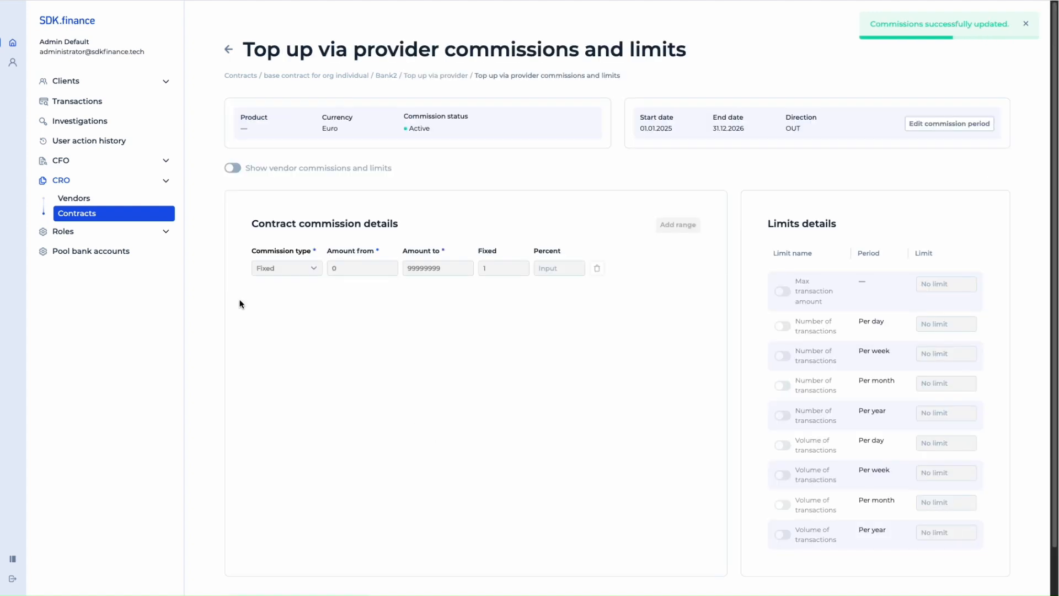
Create a Withdrawal via provider operation in Euro (EUR) for the Bank2 vendor.
left_click(81, 198)
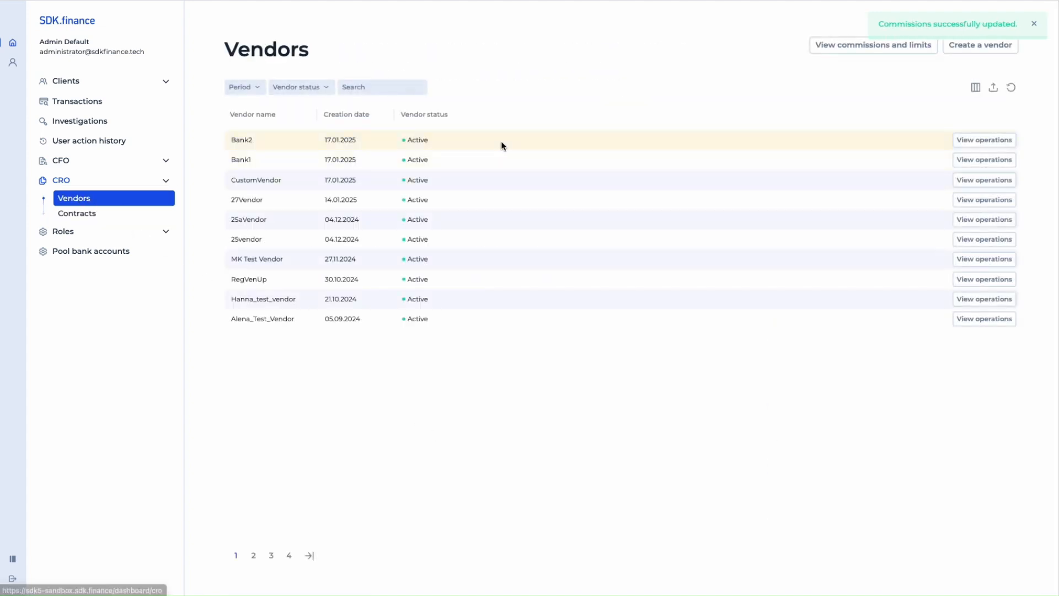
left_click(976, 143)
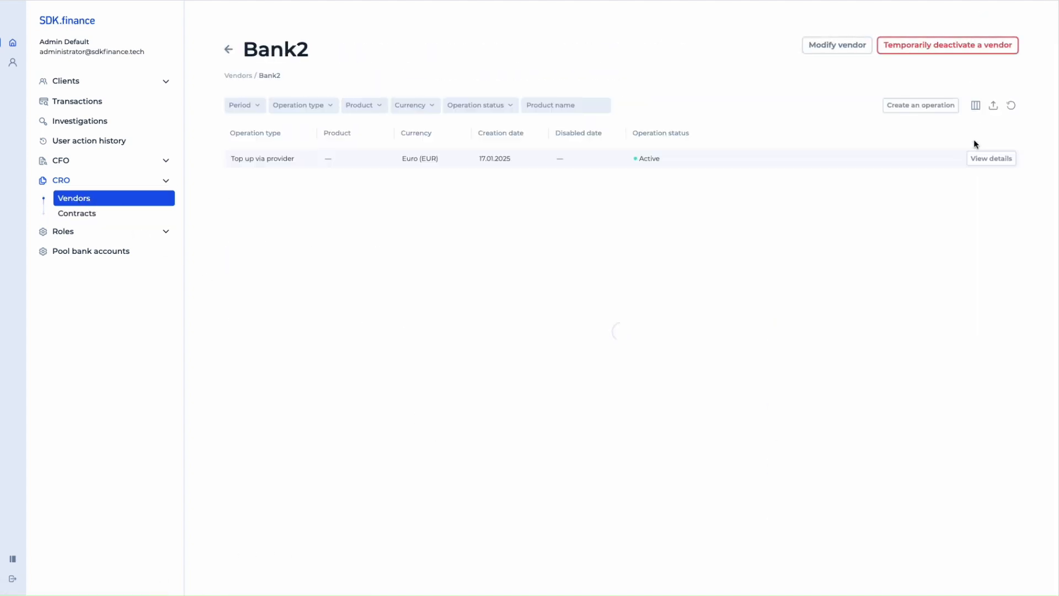
left_click(925, 106)
left_click(926, 93)
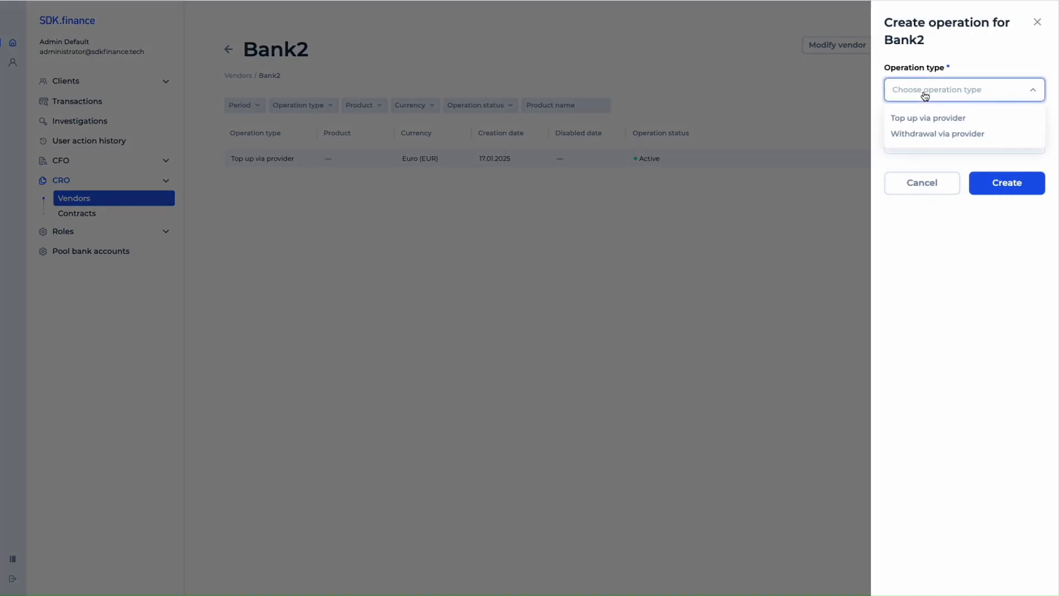
left_click(938, 135)
left_click(936, 142)
scroll(953, 223, "down", 3)
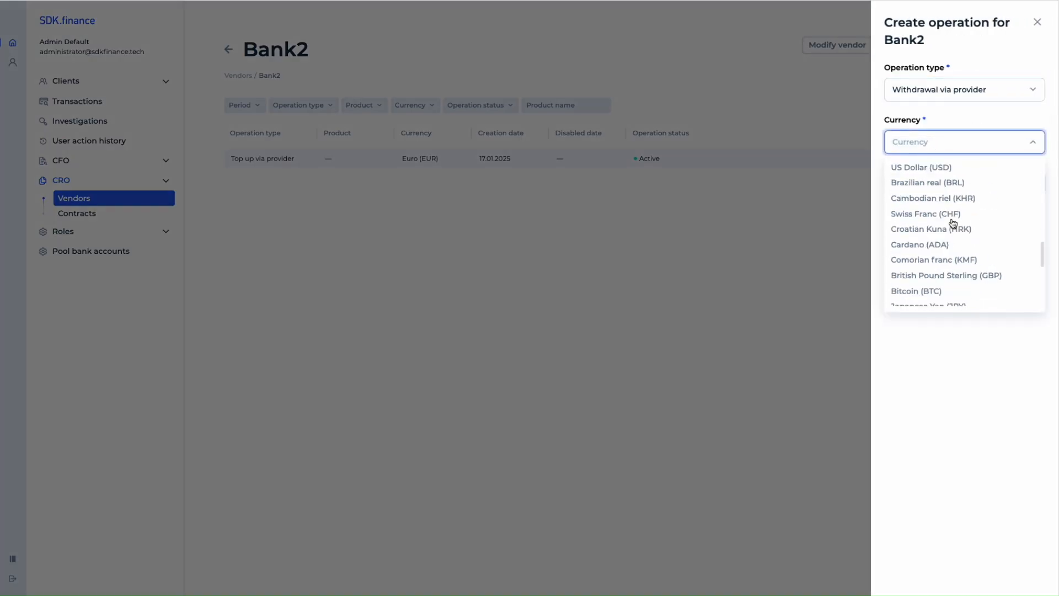
scroll(954, 223, "down", 3)
left_click(920, 204)
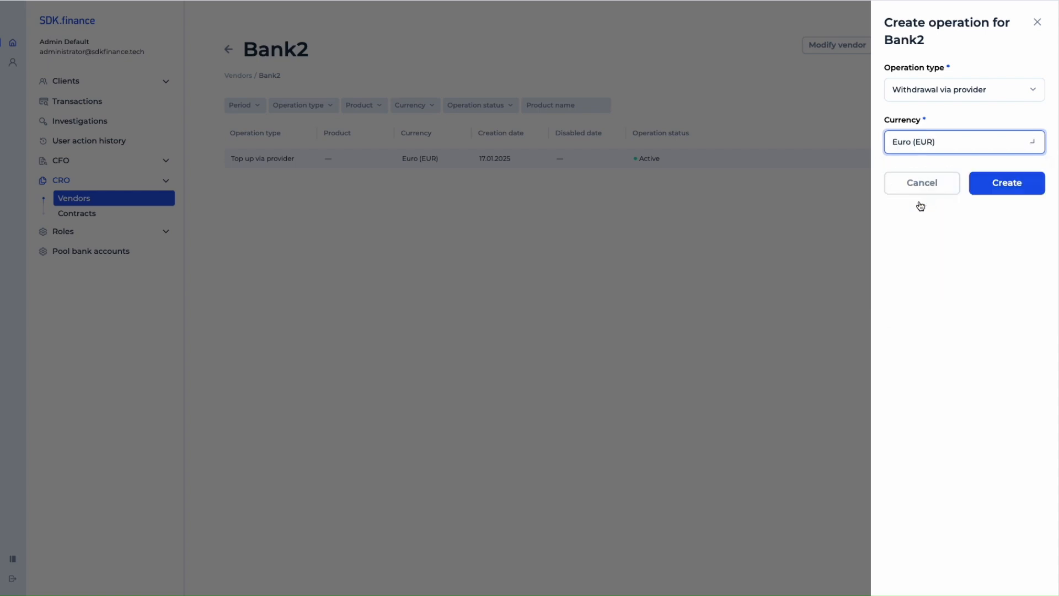
left_click(994, 183)
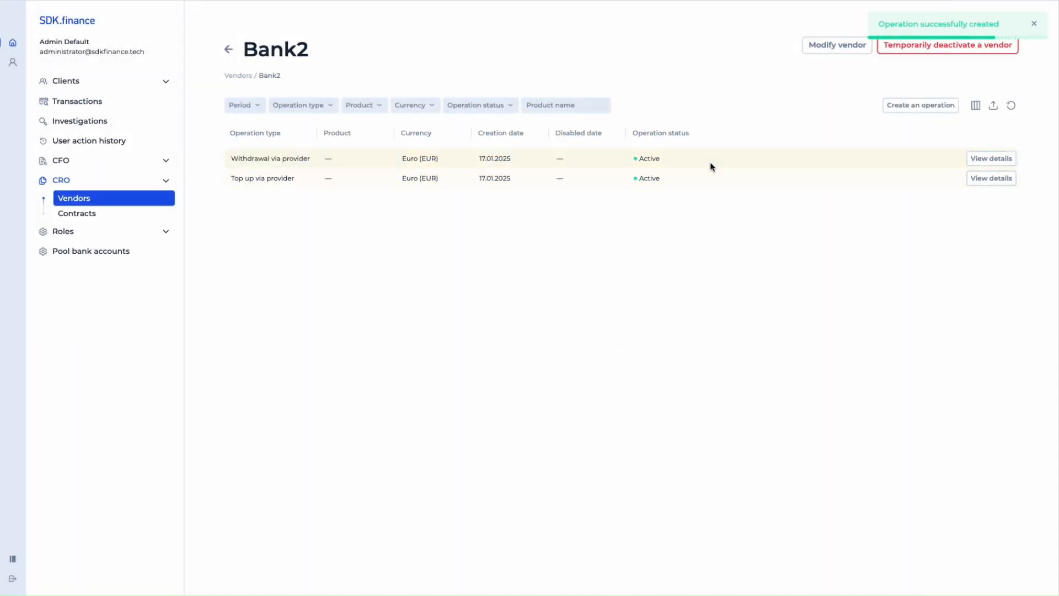
Begin a commission and limits rule for Bank2's withdrawal operation, with its commission period starting on 2025-01-01.
left_click(993, 158)
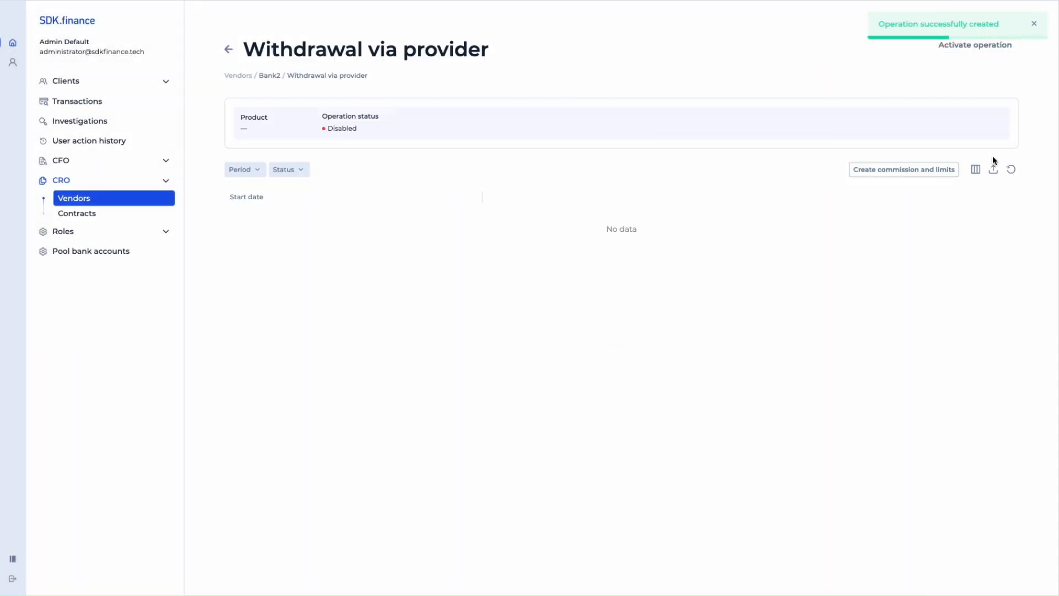
left_click(899, 173)
left_click(936, 121)
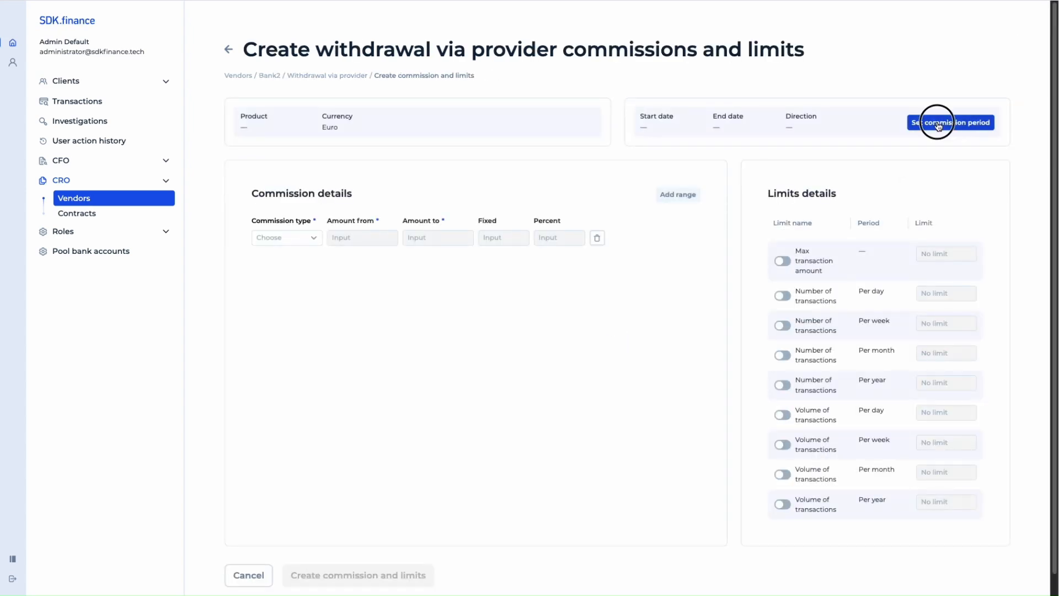
left_click(929, 78)
left_click(935, 152)
Set the withdrawal commission period's end date to 2026-12-31 and its direction to In, and save the period.
left_click(938, 126)
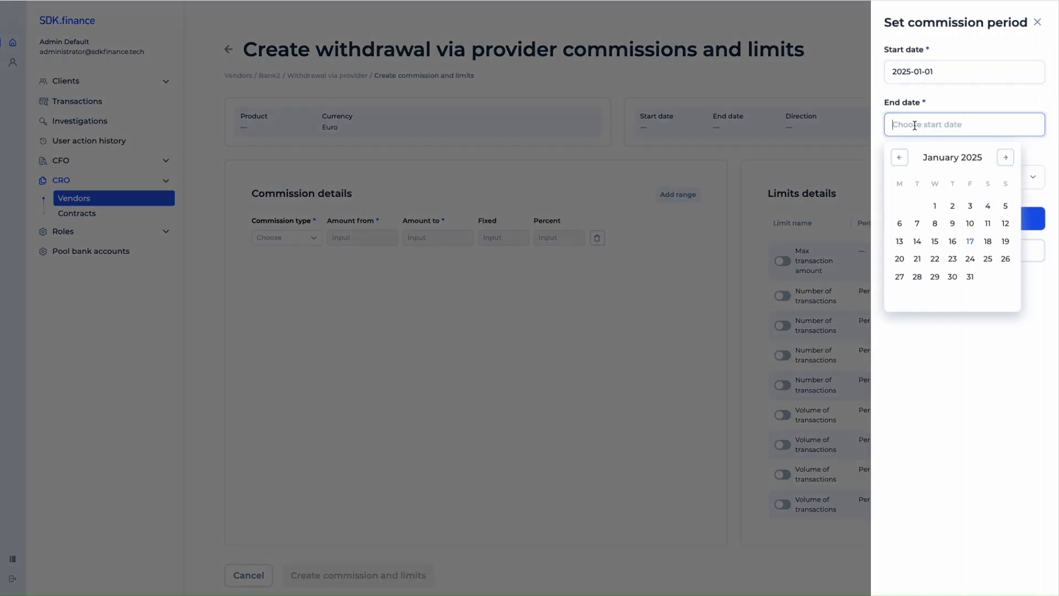
left_click(953, 157)
left_click(989, 179)
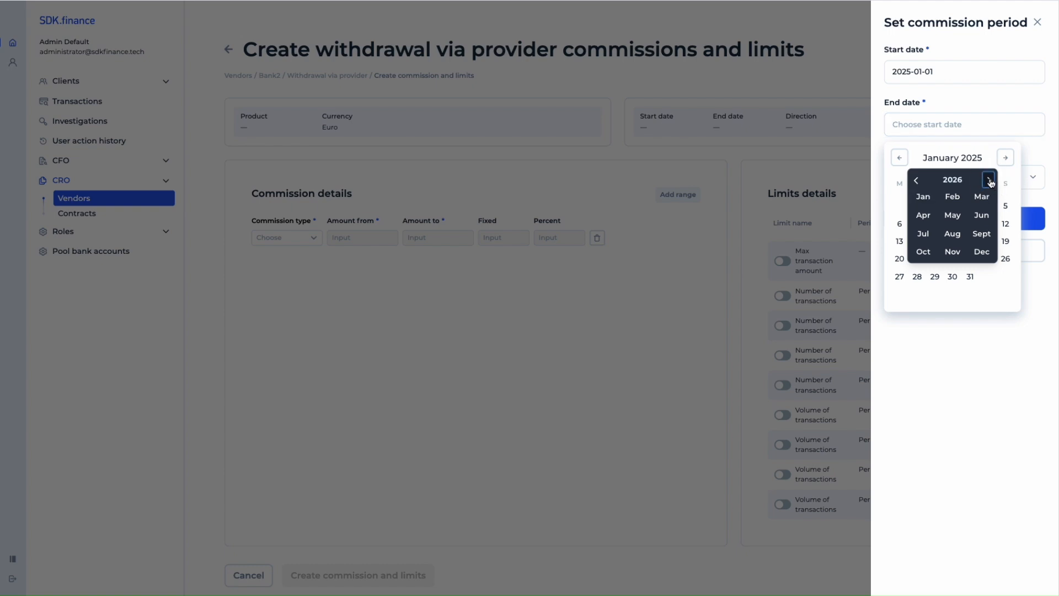
left_click(984, 251)
left_click(953, 276)
left_click(922, 183)
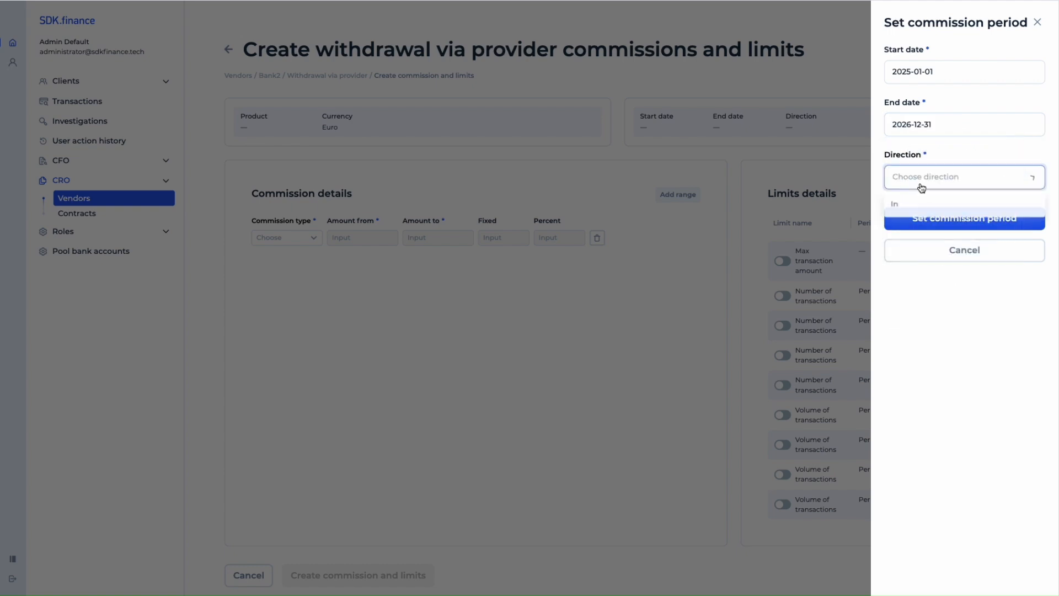
left_click(932, 202)
left_click(958, 219)
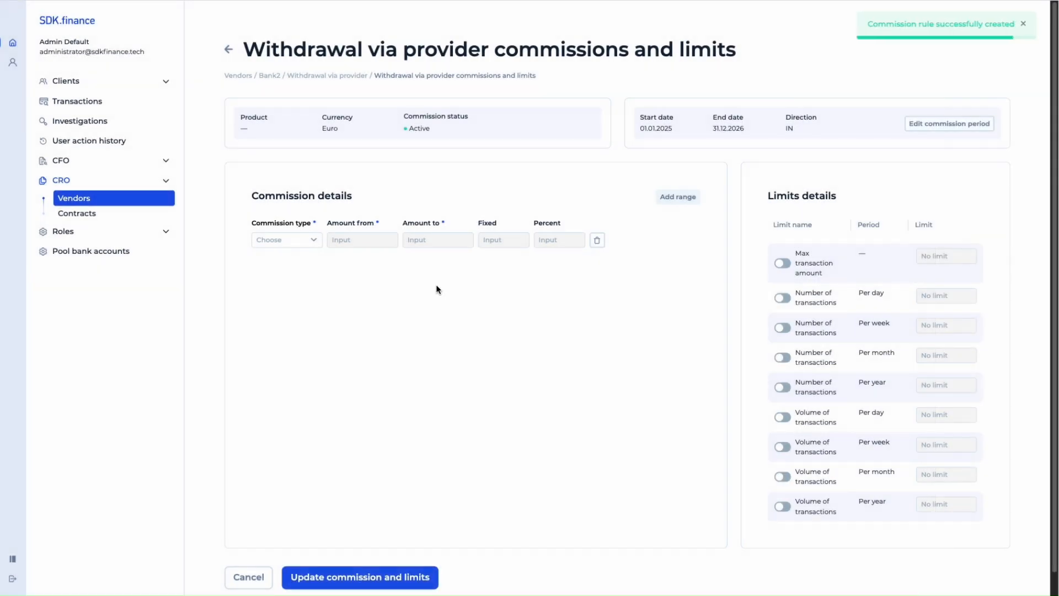
Define a Zero commission for withdrawal amounts from 0 to 99999999 and save the updated commission and limits.
left_click(296, 246)
left_click(287, 265)
left_click(369, 241)
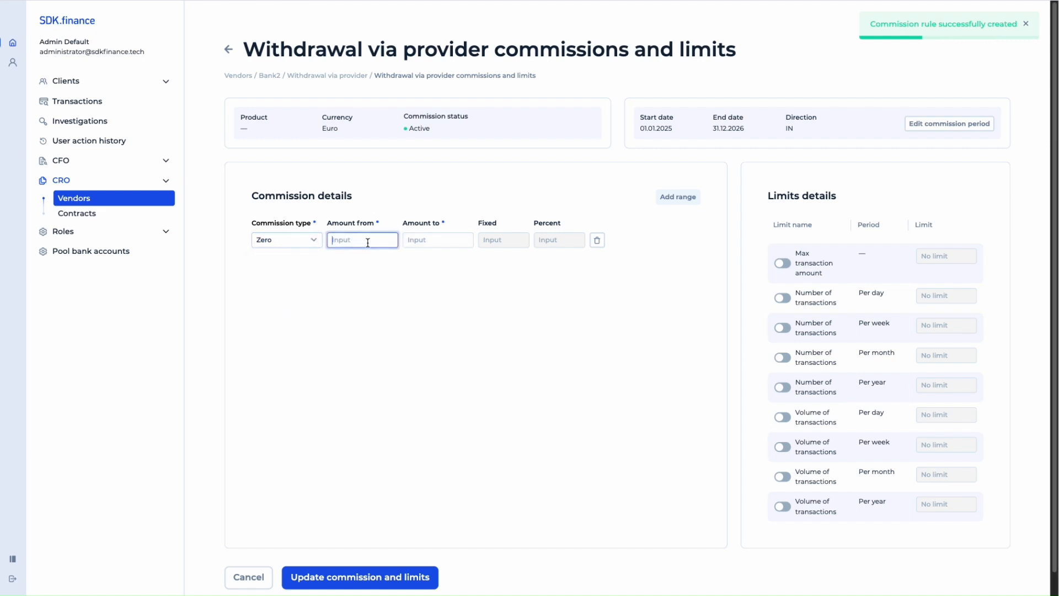
left_click(443, 240)
type("99999999")
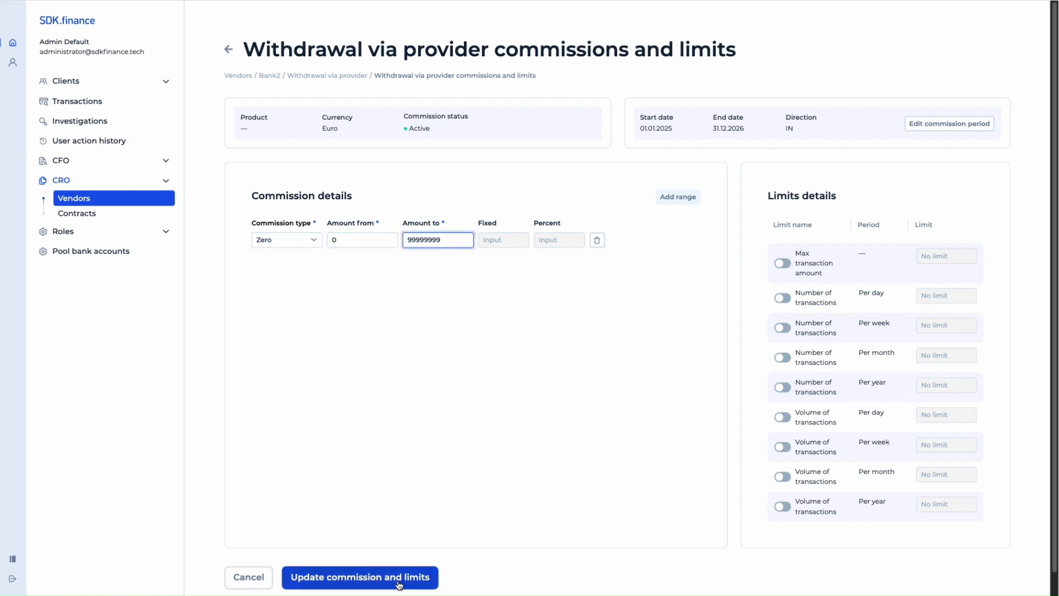
left_click(399, 583)
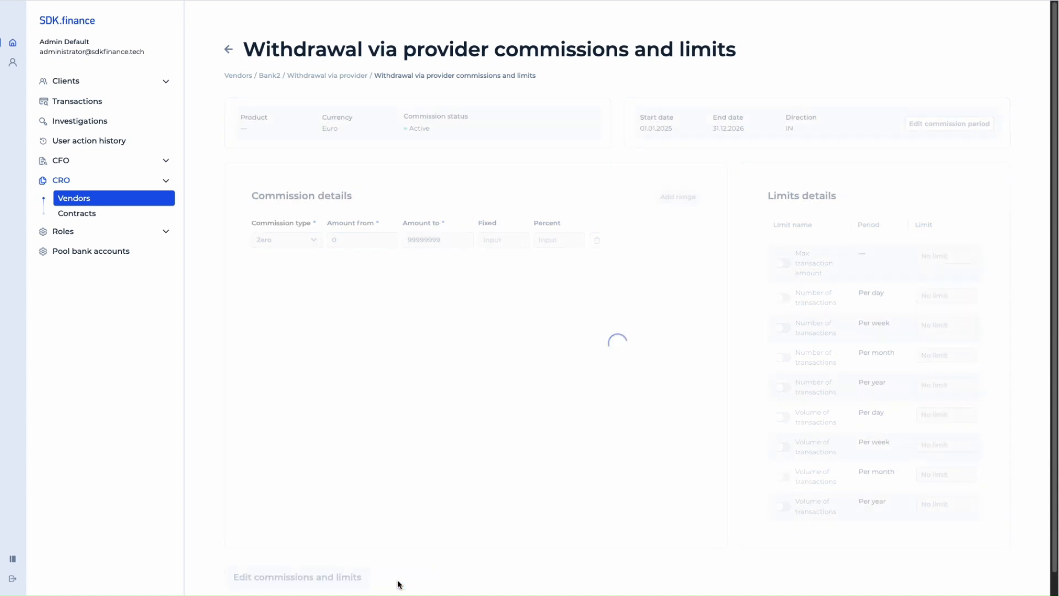